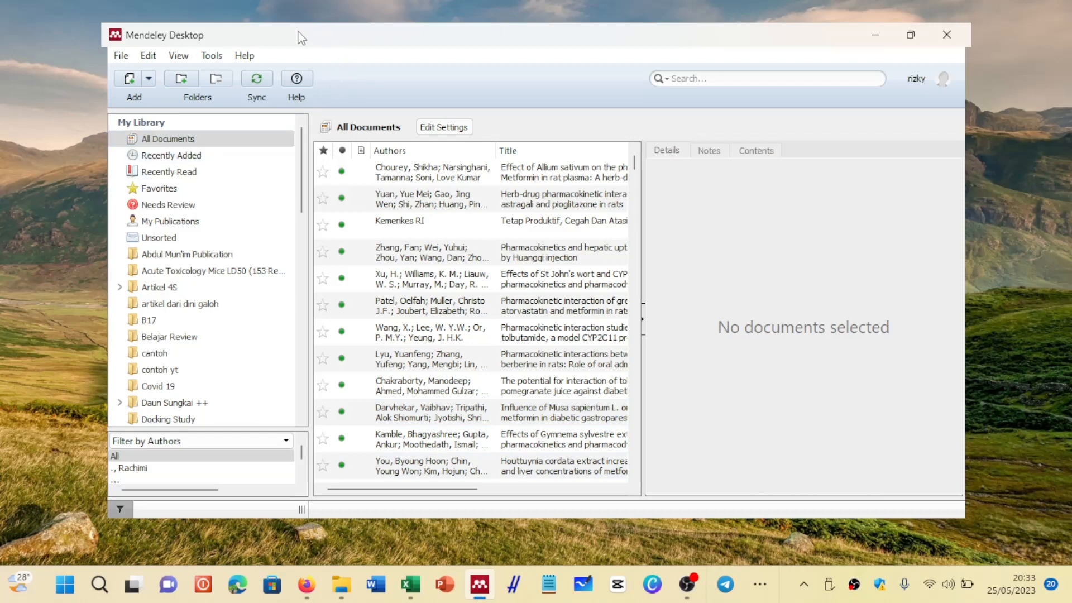
- Check the installed program version in the About Mendeley Desktop information
left_click(240, 58)
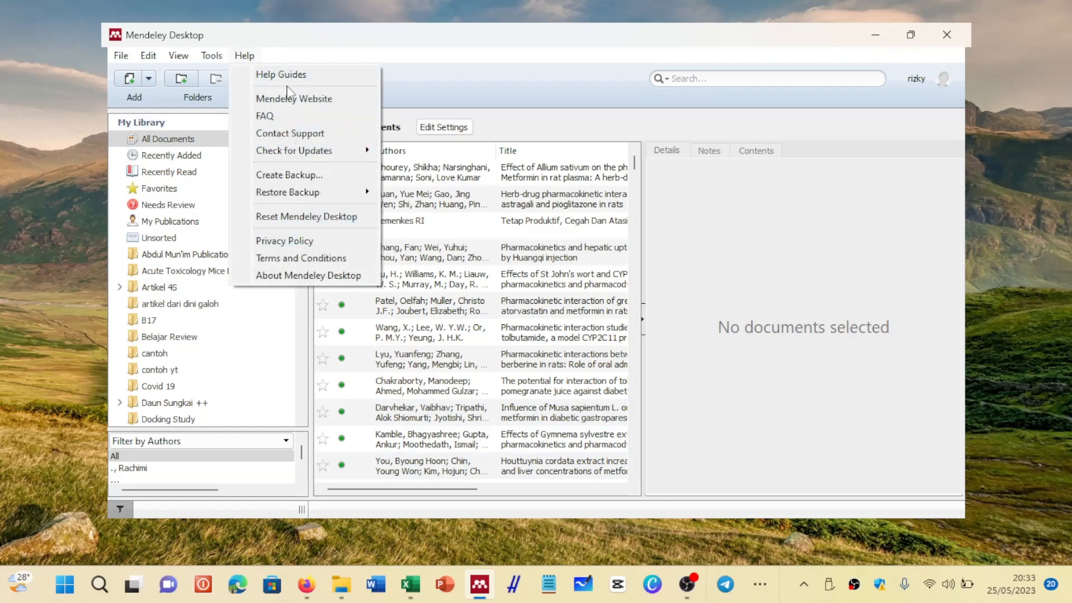
left_click(306, 276)
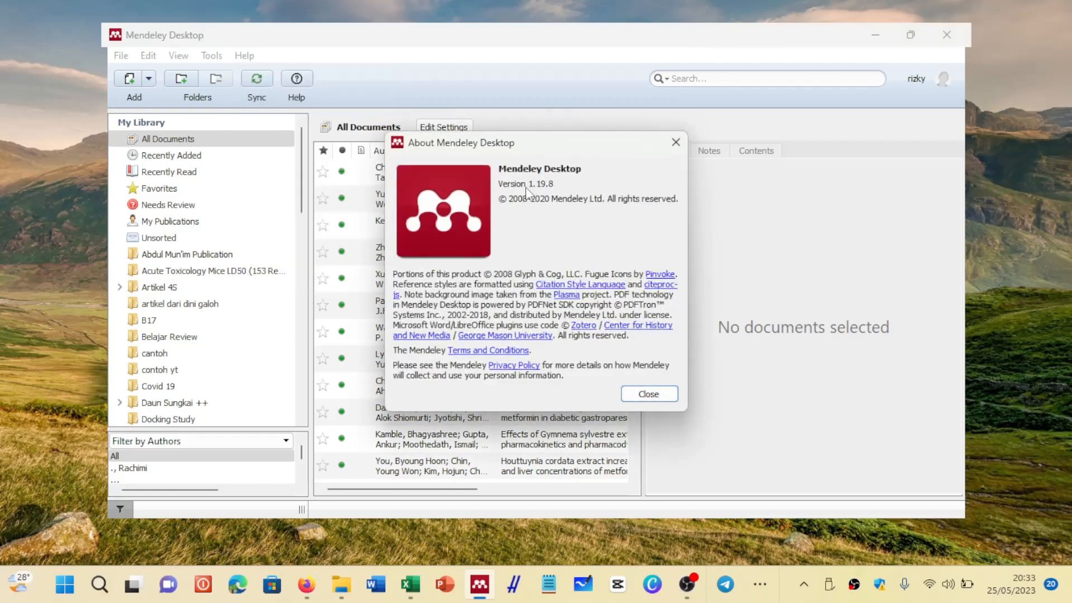
mouse_move(533, 192)
- Launch Firefox through its profile chooser with the command firefox.exe -p and start it with a user profile
mouse_move(307, 592)
key("super+r")
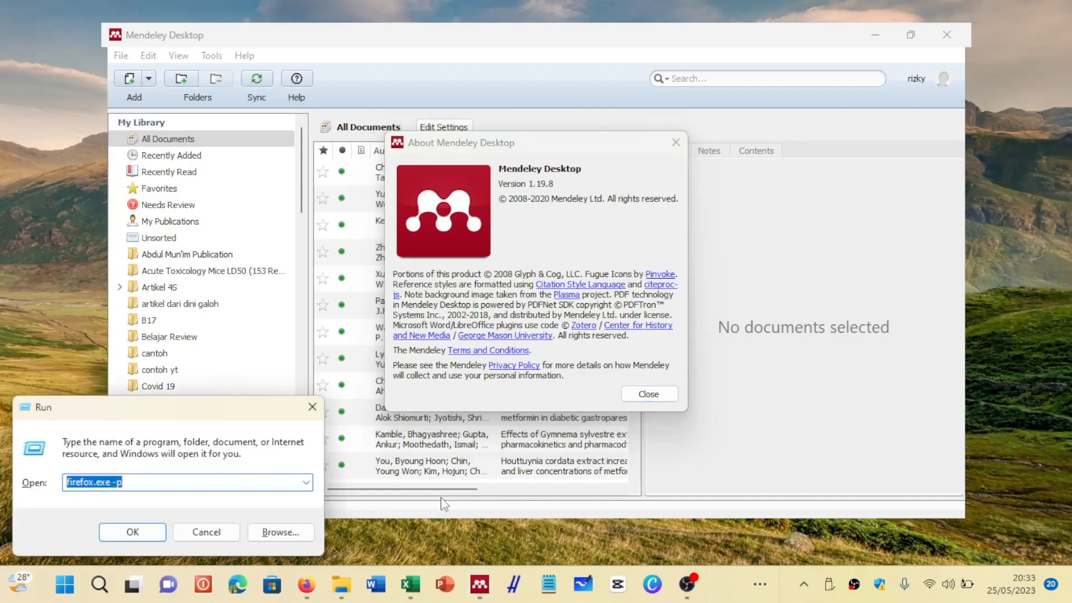
key("Return")
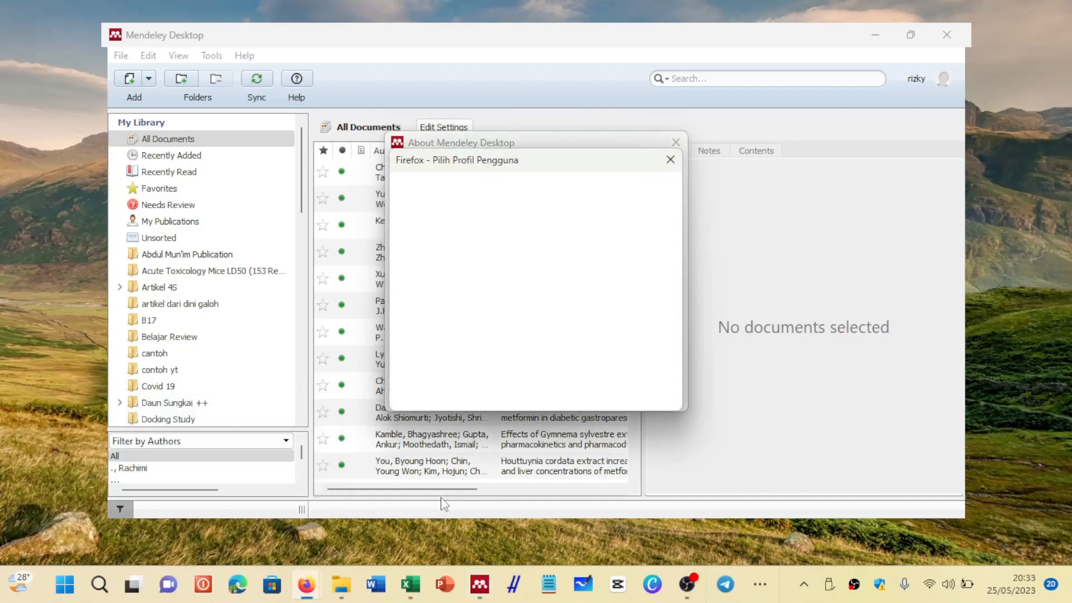
key("Up")
key("Down")
key("Return")
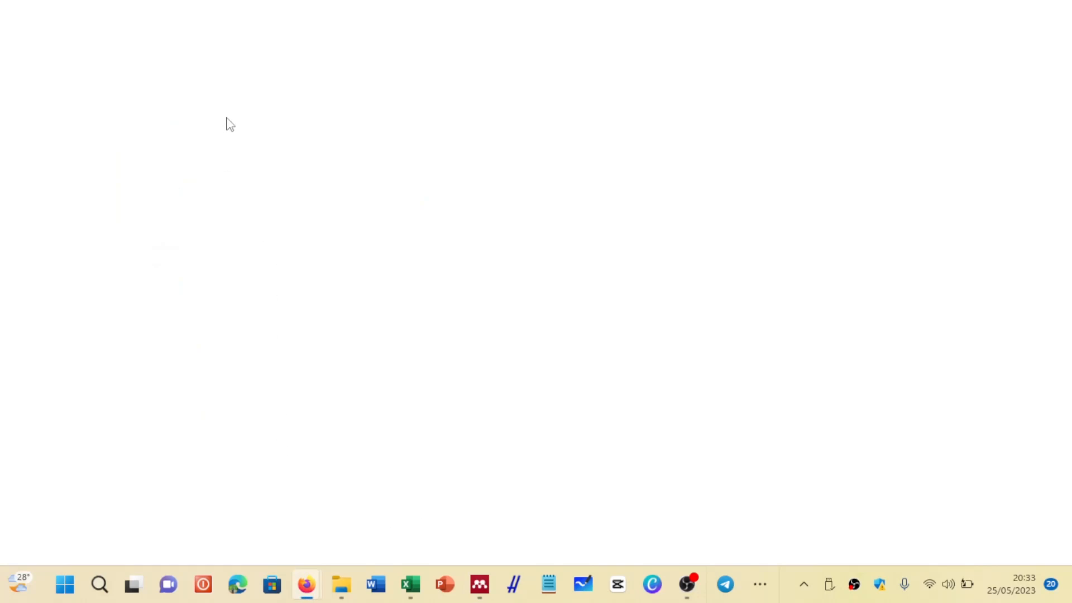
- Search Google for "download mendeley 1.19.8"
left_click(294, 50)
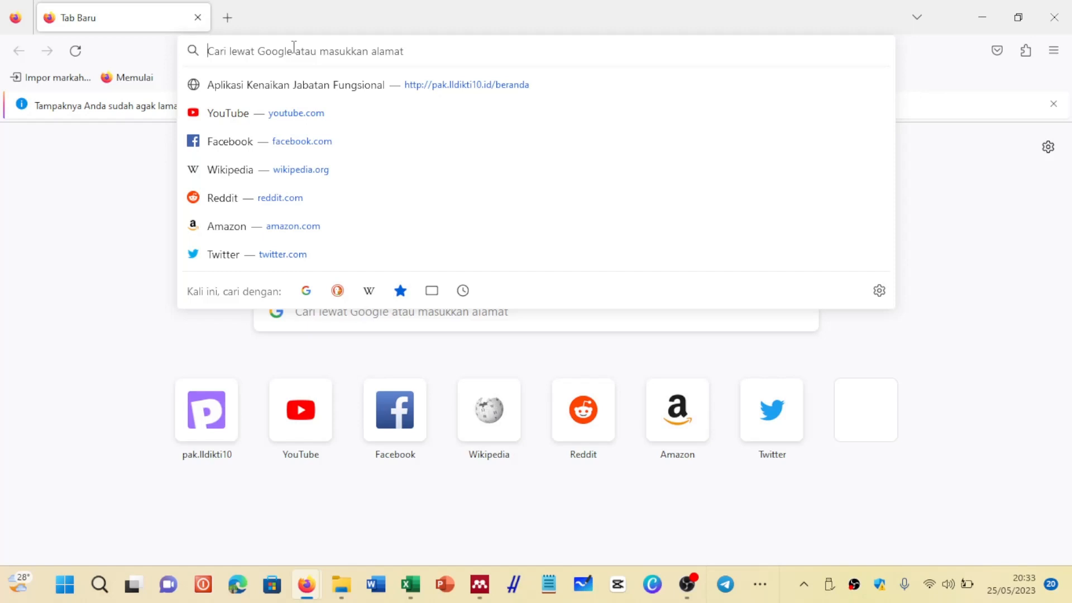
type("download")
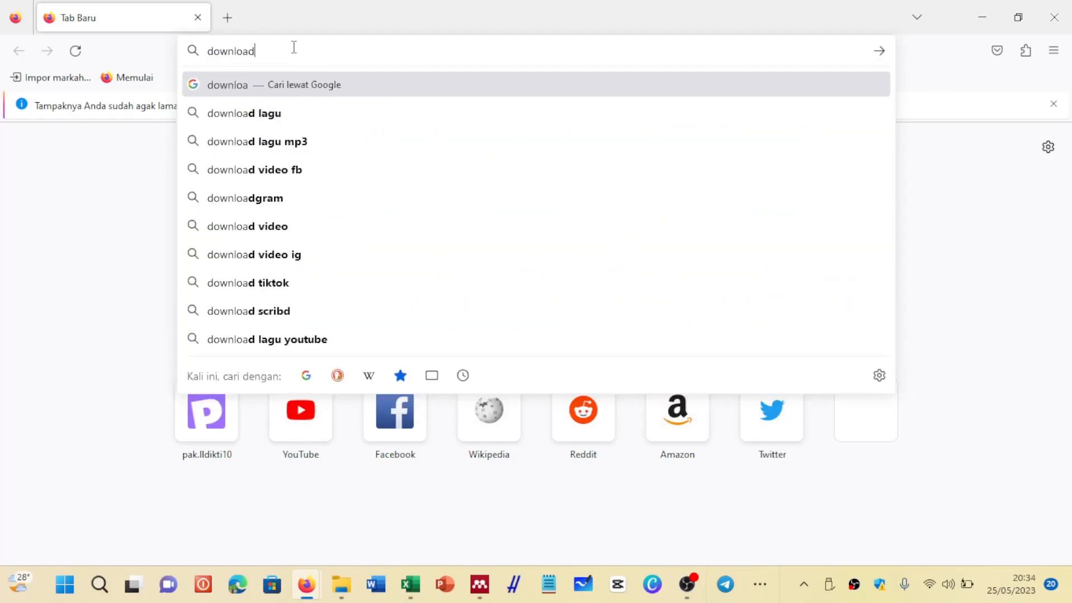
type(" mendel")
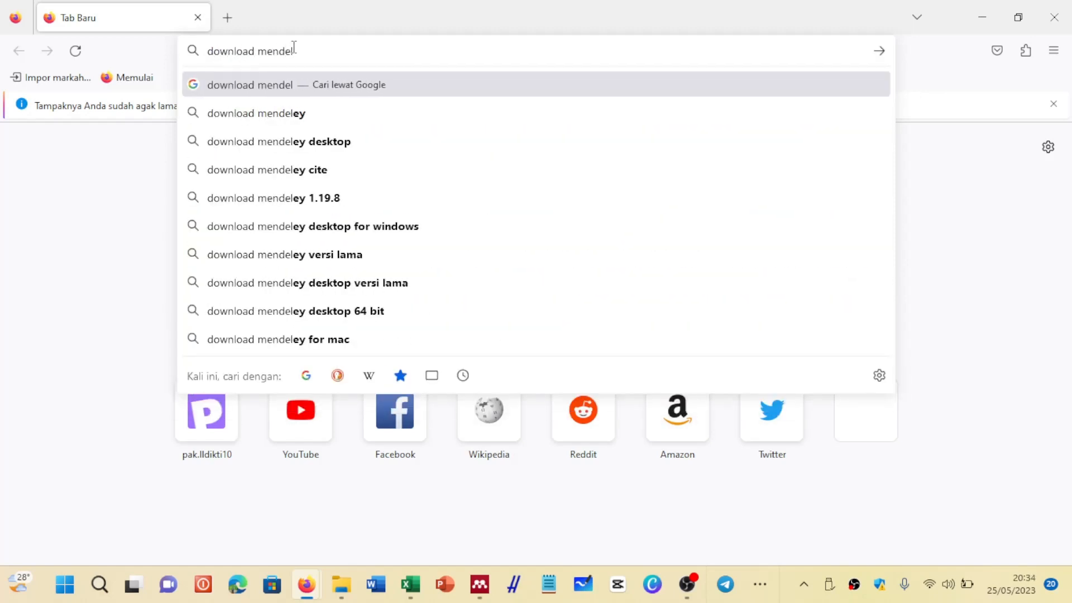
key("Down")
key("Down")
key("Down")
key("Down")
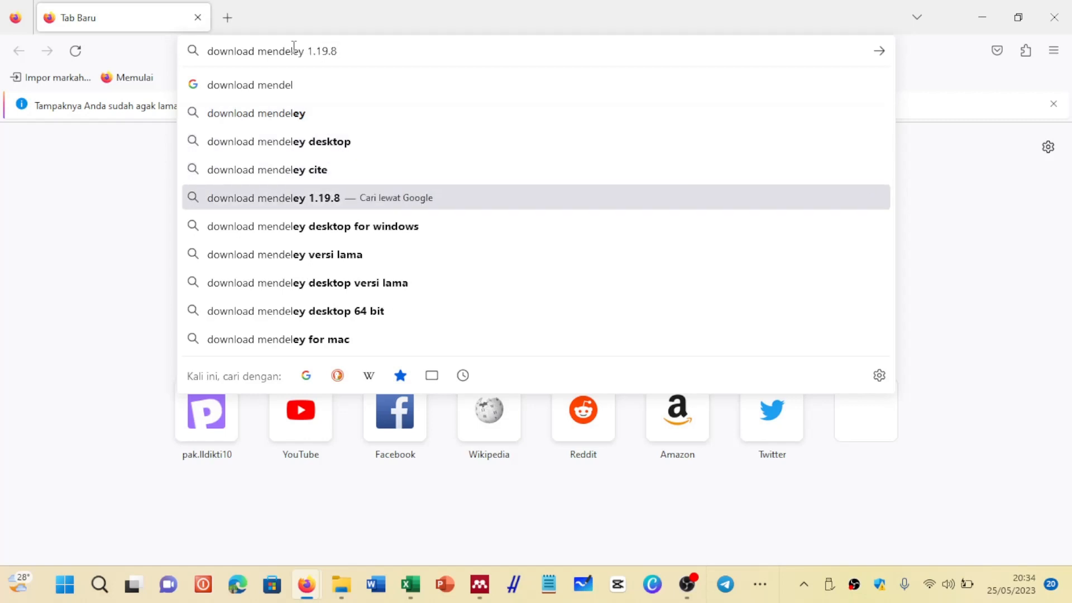
key("Return")
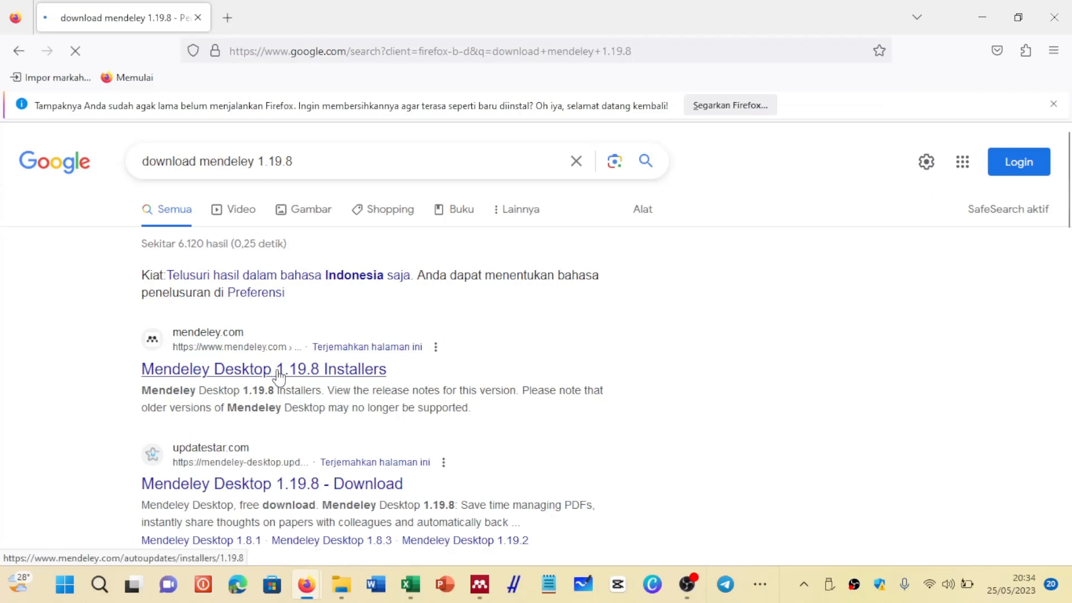
- Open the mendeley.com result "Mendeley Desktop 1.19.8 Installers" in a new tab and dismiss Firefox's refresh notification
middle_click(279, 377)
left_click(266, 6)
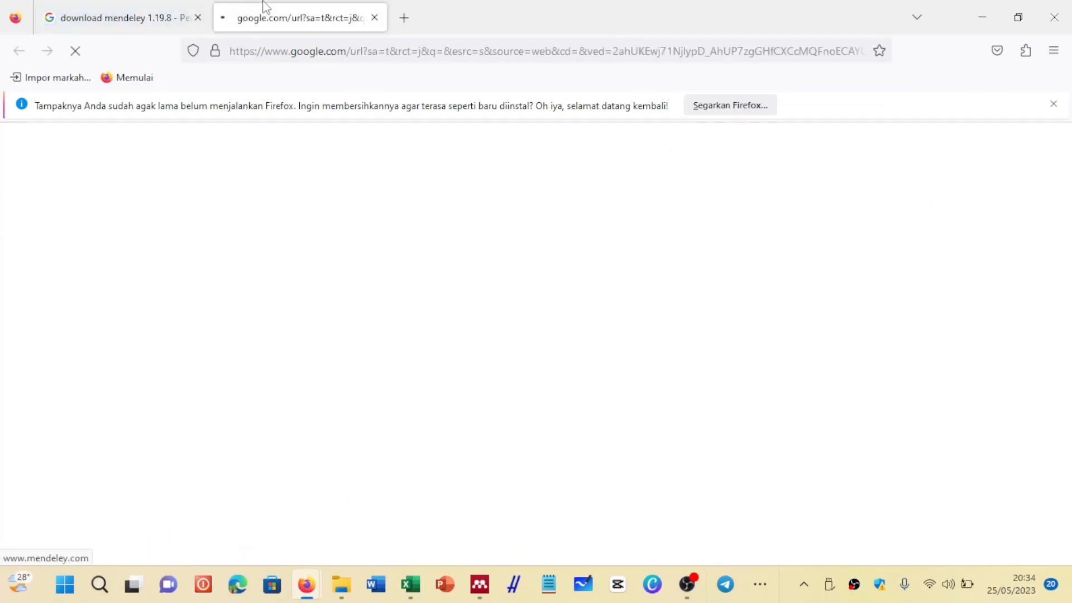
left_click(1052, 102)
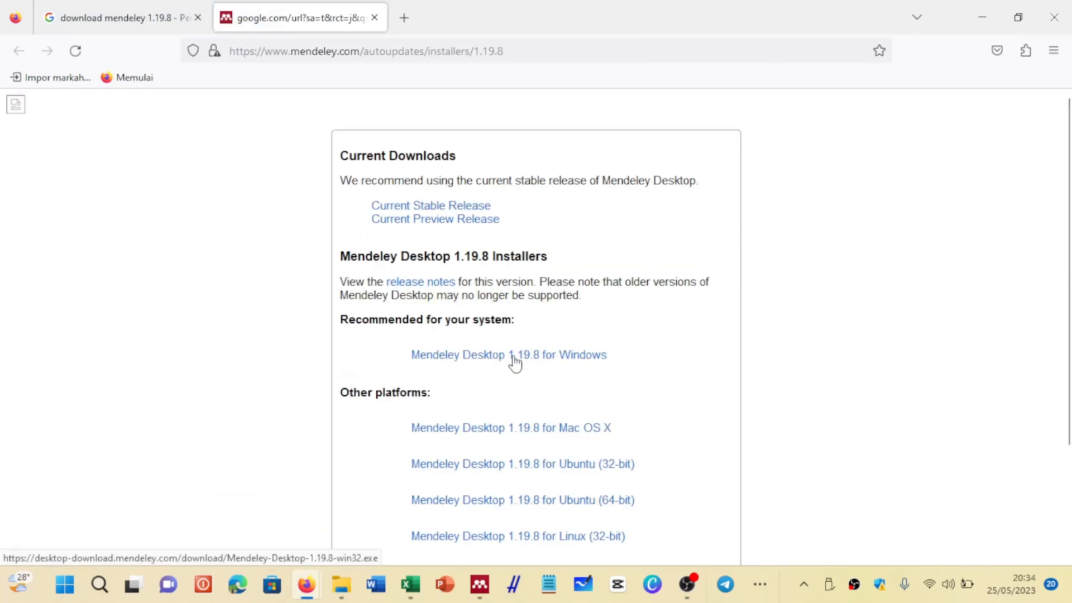
- Switch back to Mendeley Desktop, close the About dialog and synchronize the library
left_click(979, 17)
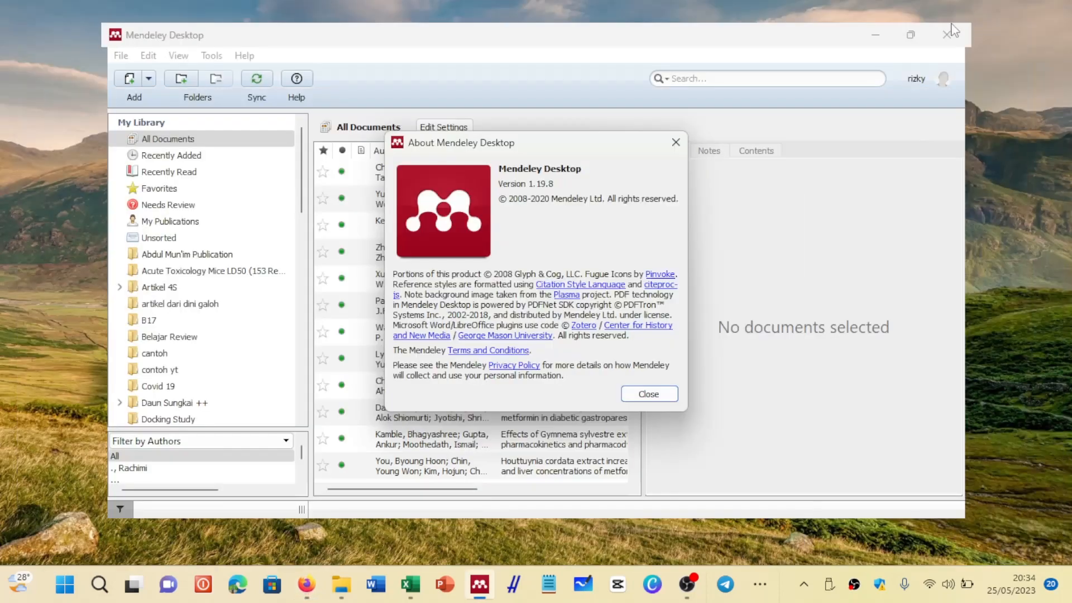
left_click(649, 394)
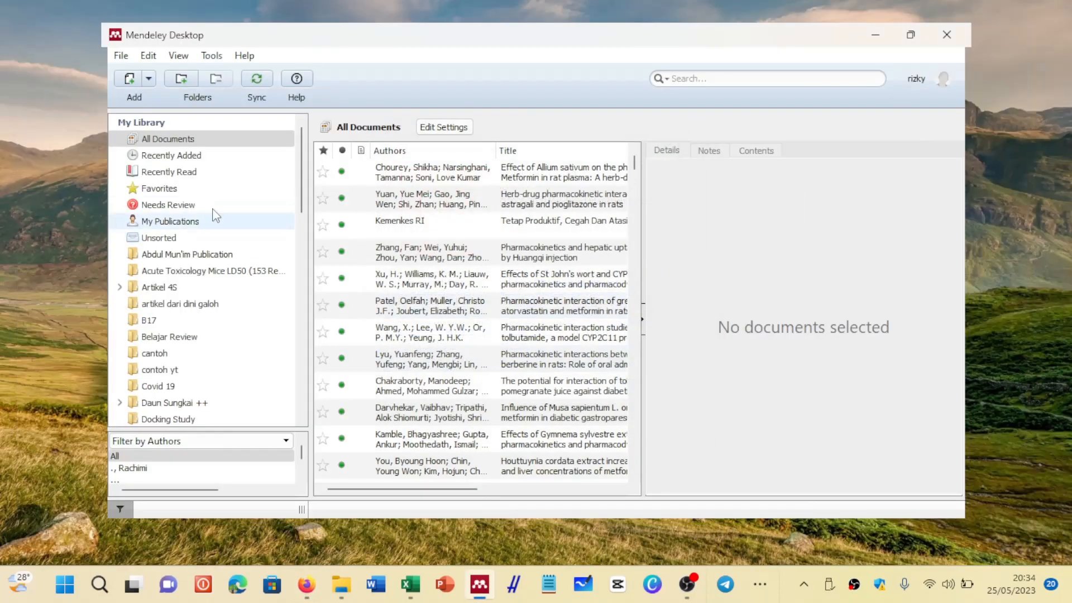
left_click(256, 81)
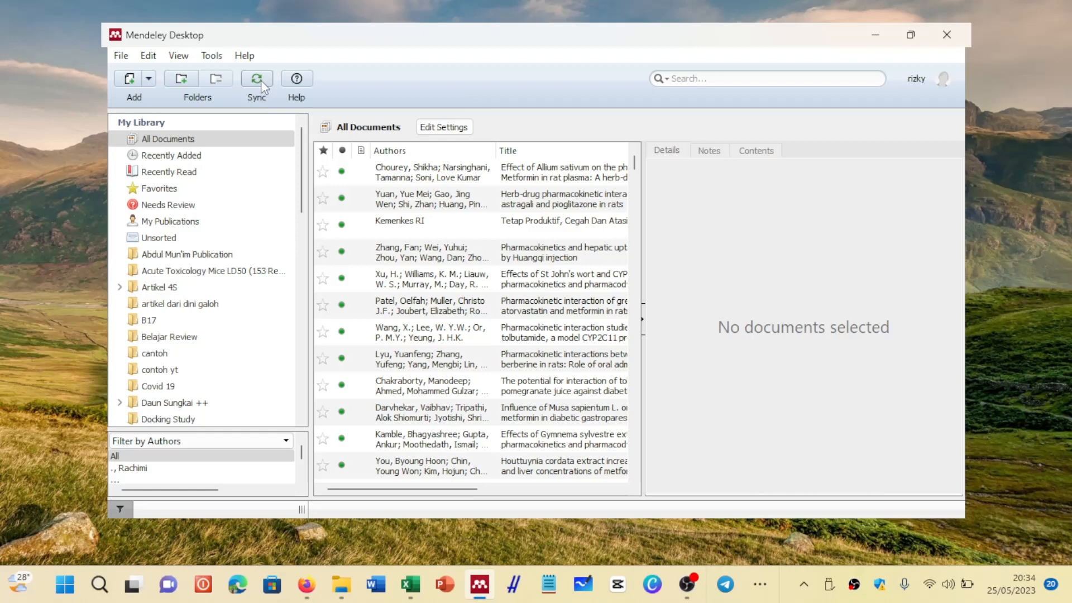
left_click(264, 76)
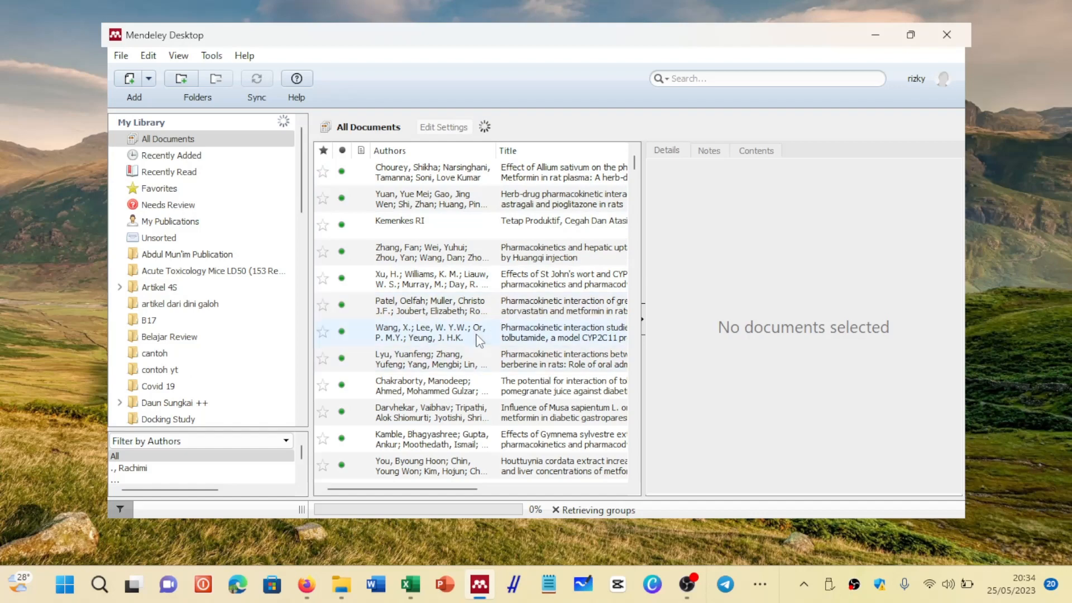
- Look through the references stored in the All Documents list
scroll(479, 340, "down", 15)
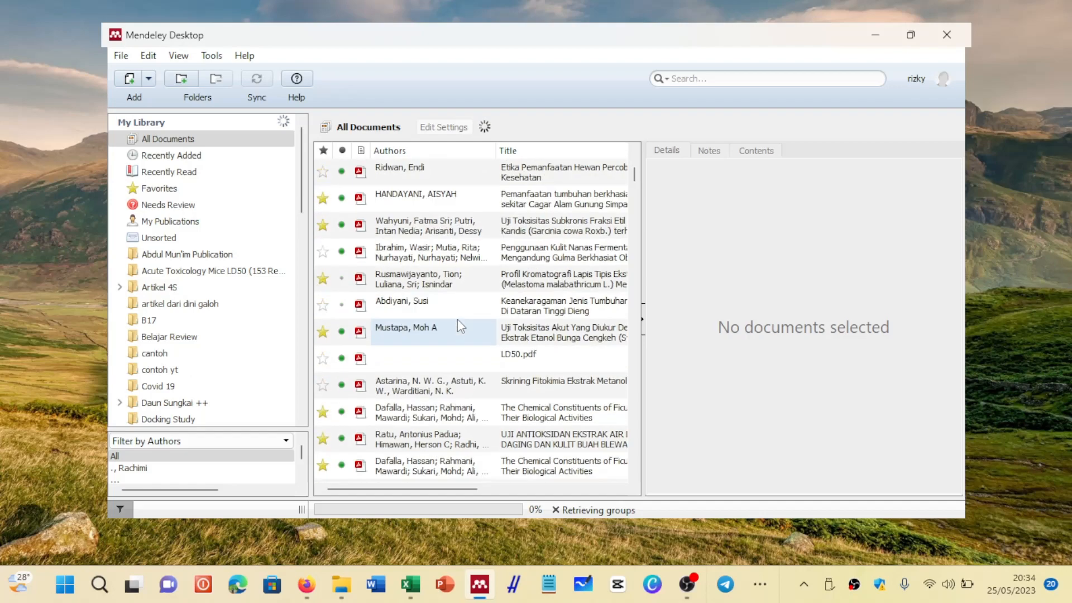
scroll(460, 326, "down", 10)
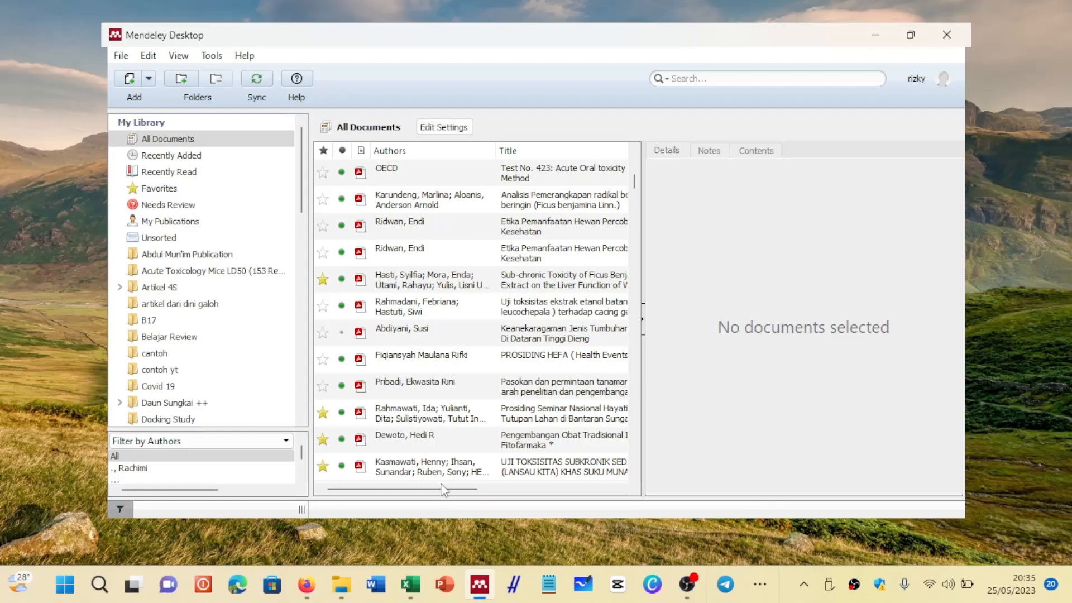
scroll(486, 304, "down", 5)
scroll(486, 303, "down", 15)
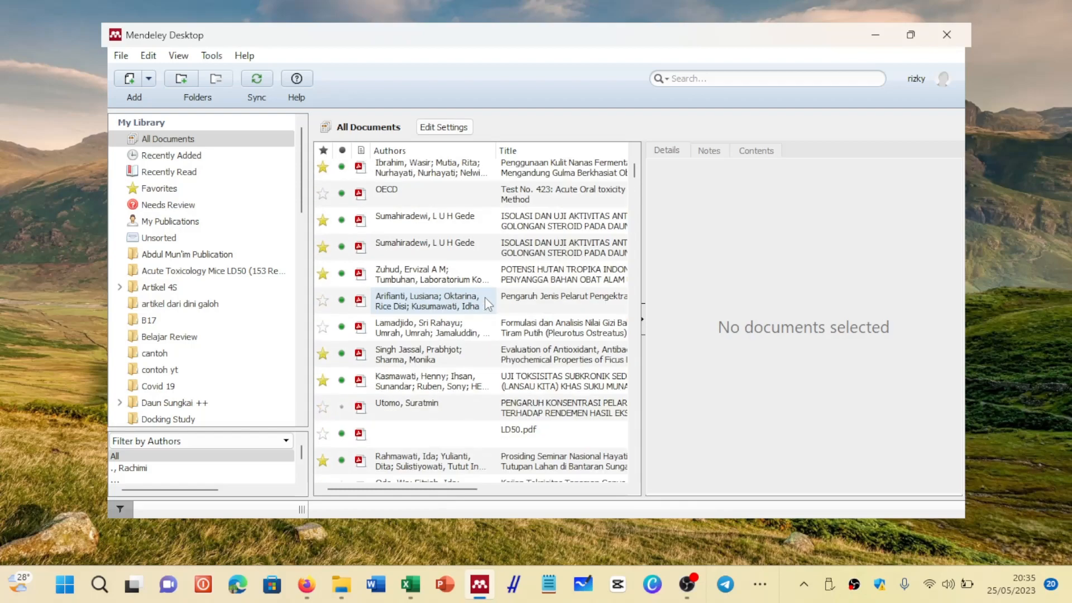
scroll(486, 303, "down", 15)
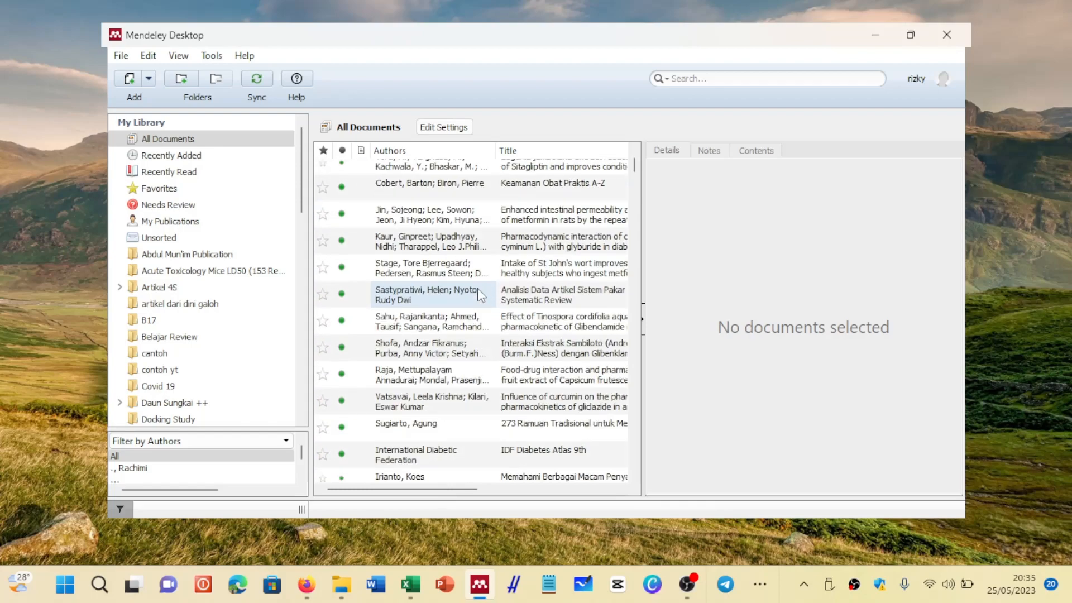
scroll(481, 294, "up", 3)
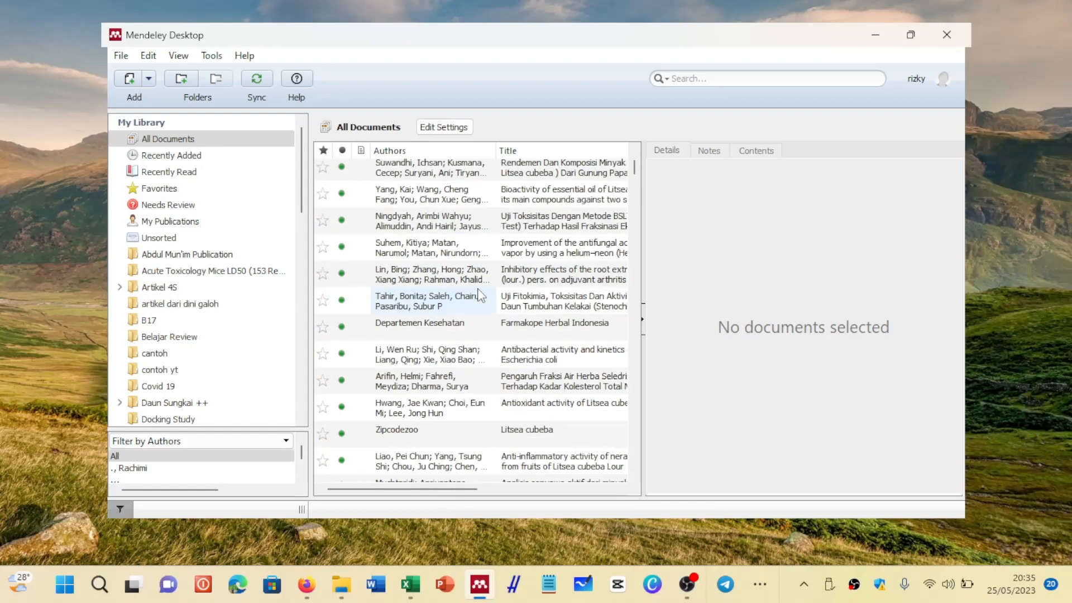
scroll(479, 296, "down", 11)
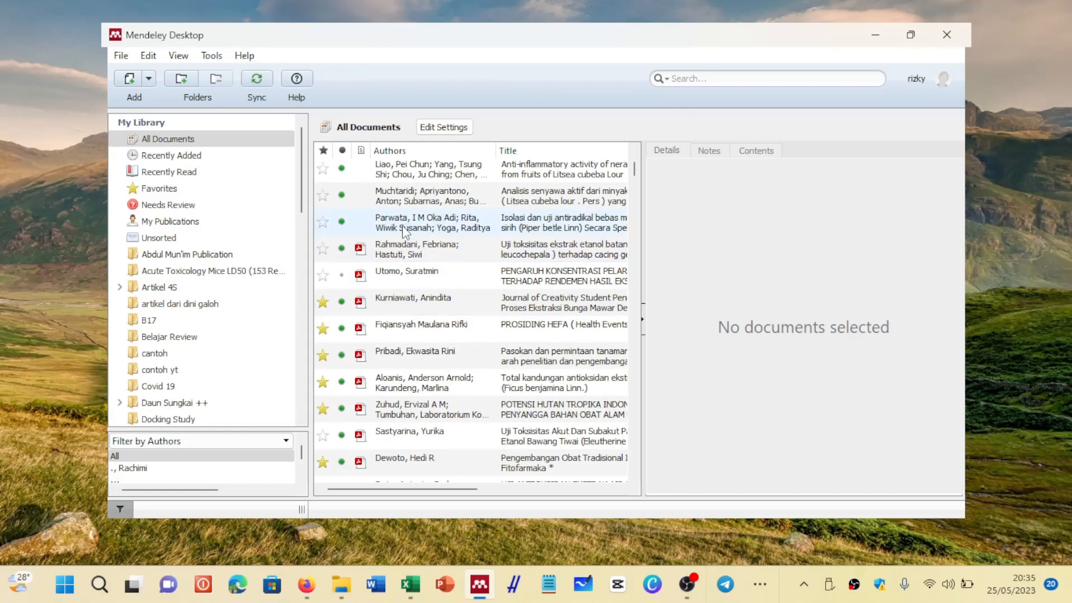
- Examine the details, abstract and notes of the article "Isolasi dan uji antiradikal bebas minyak atsiri pada daun sirih"
left_click(569, 223)
scroll(744, 436, "down", 3)
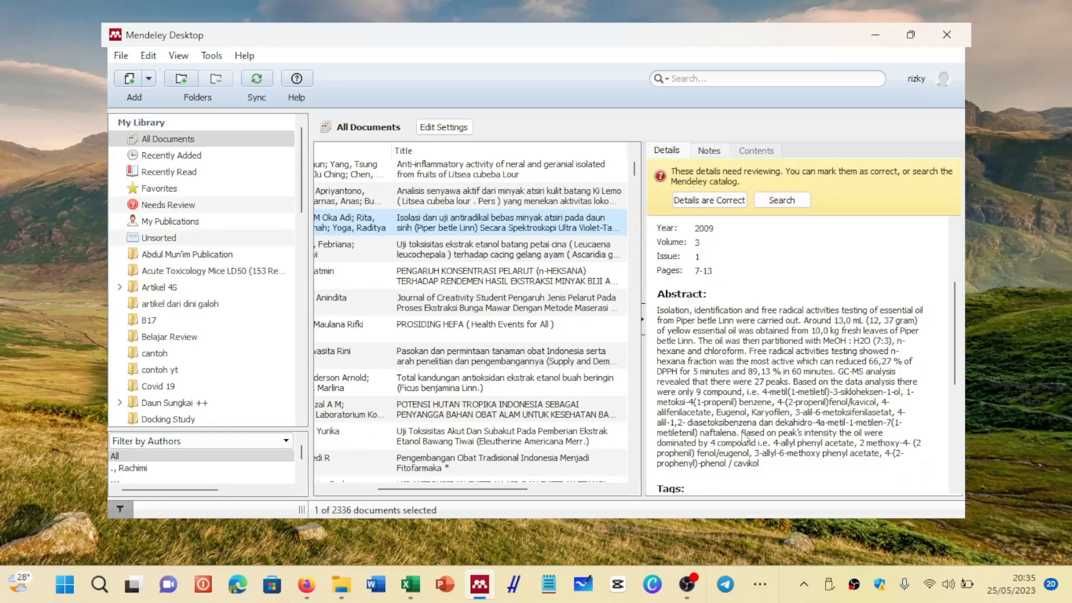
scroll(780, 355, "down", 5)
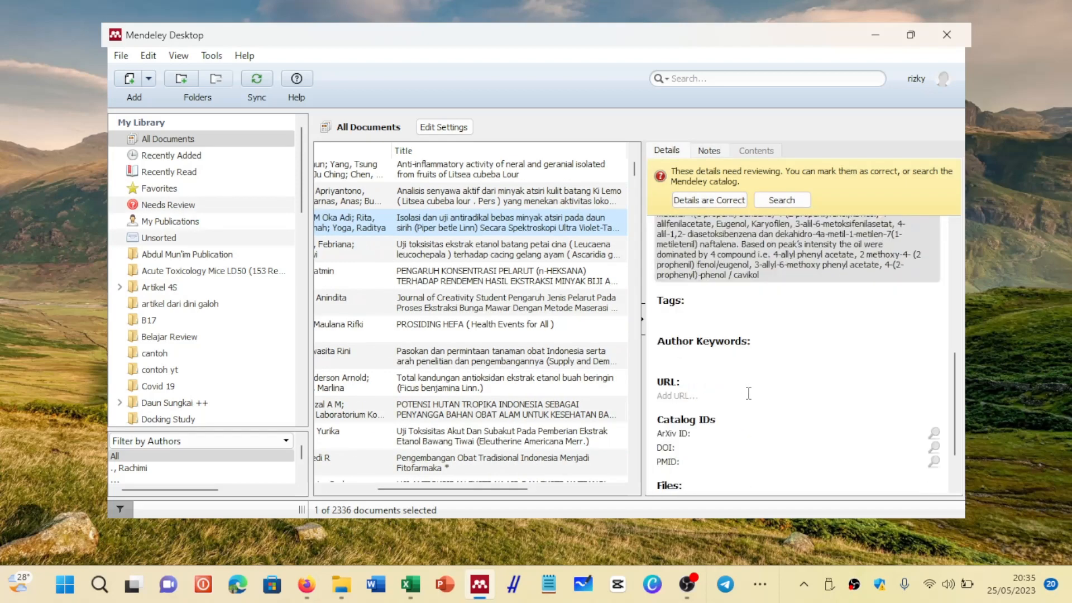
scroll(776, 405, "up", 8)
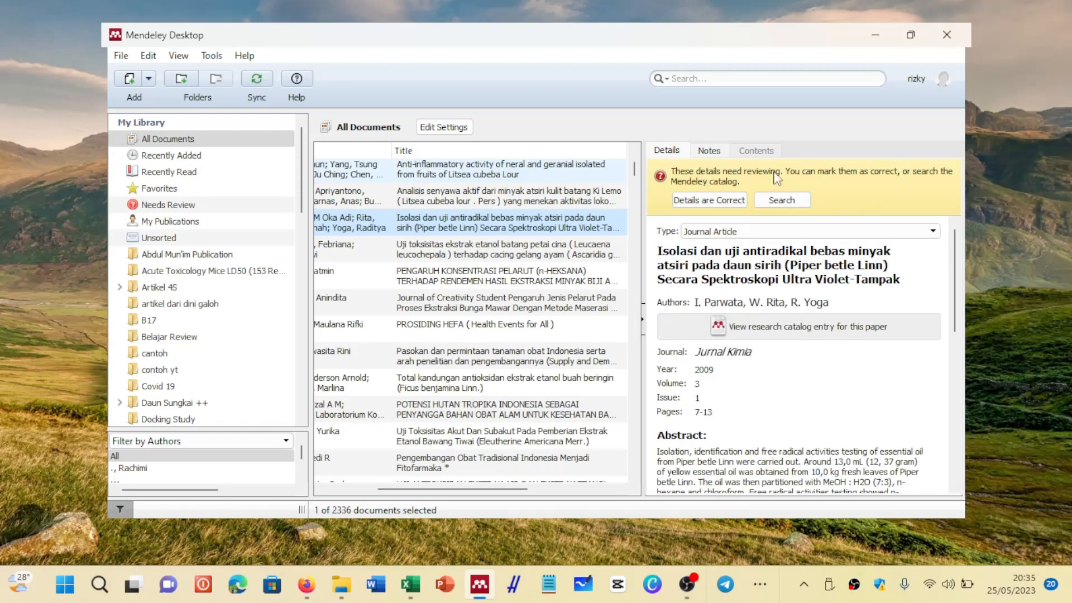
scroll(750, 414, "down", 10)
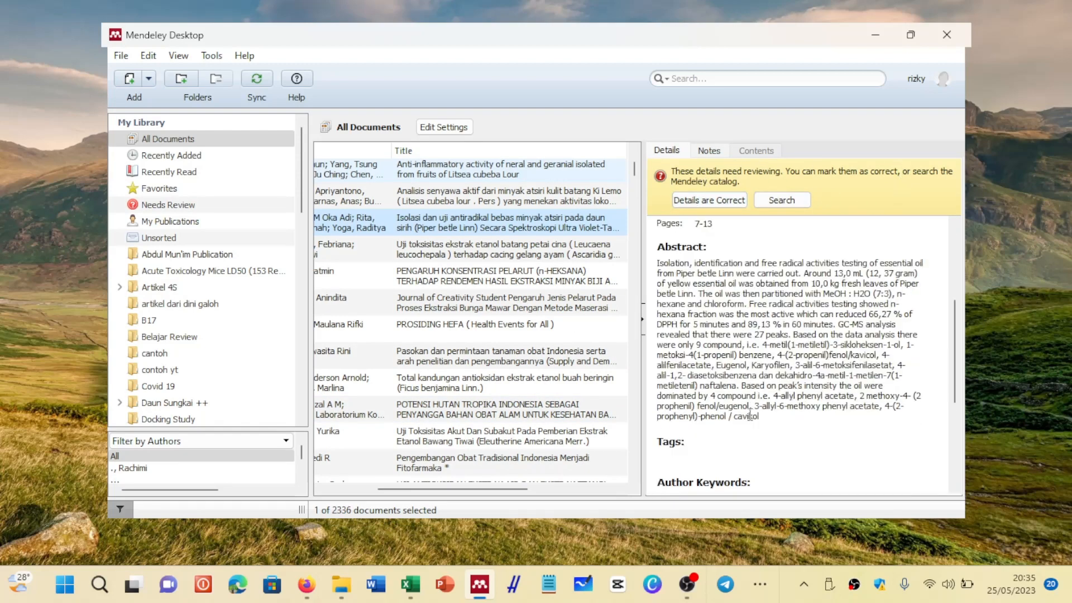
scroll(750, 413, "up", 10)
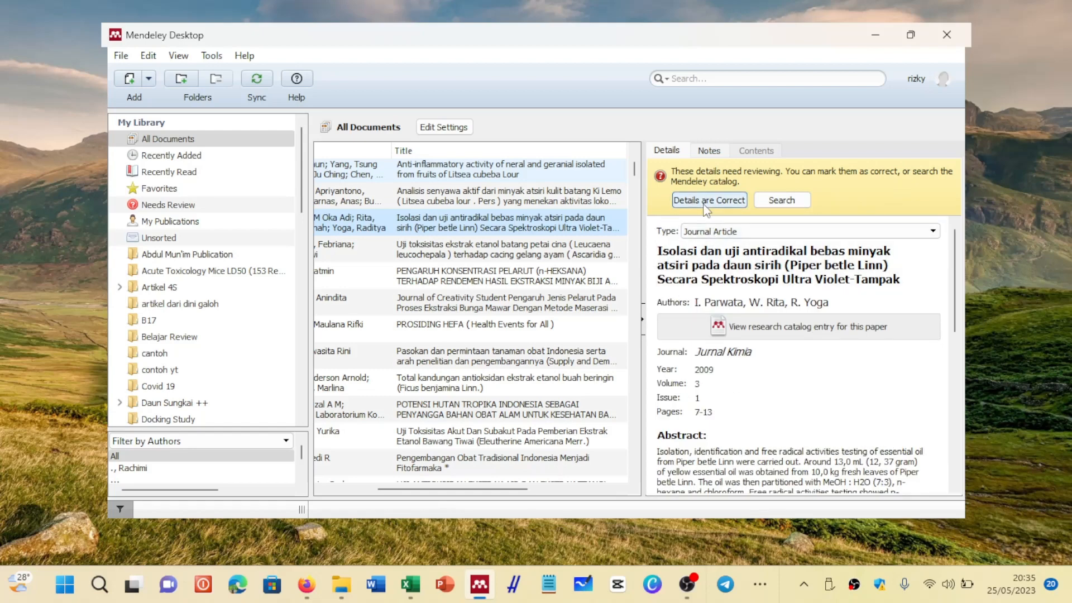
left_click(713, 152)
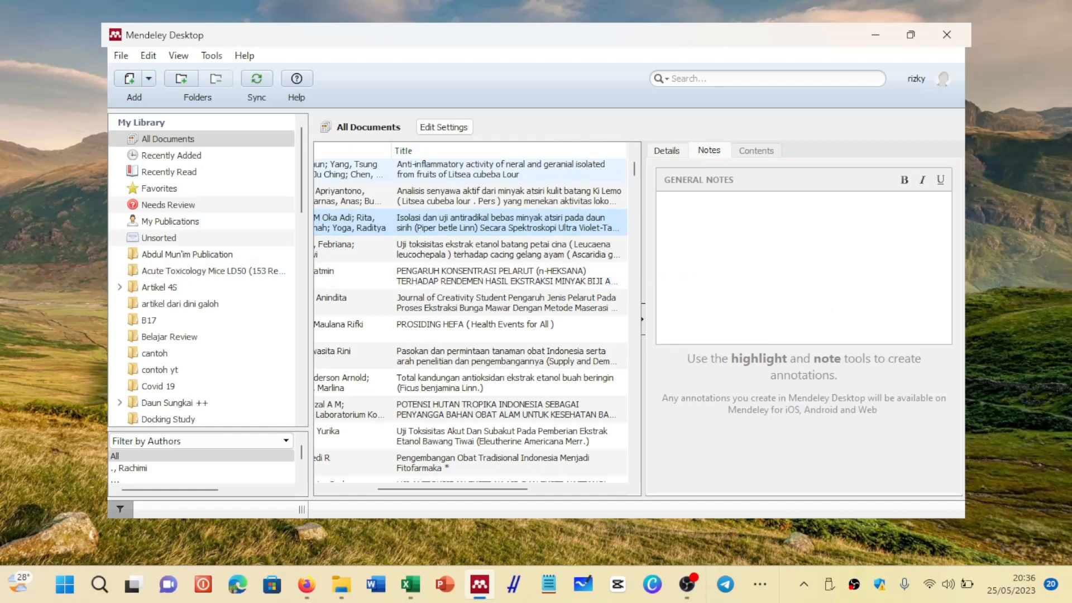
left_click(665, 151)
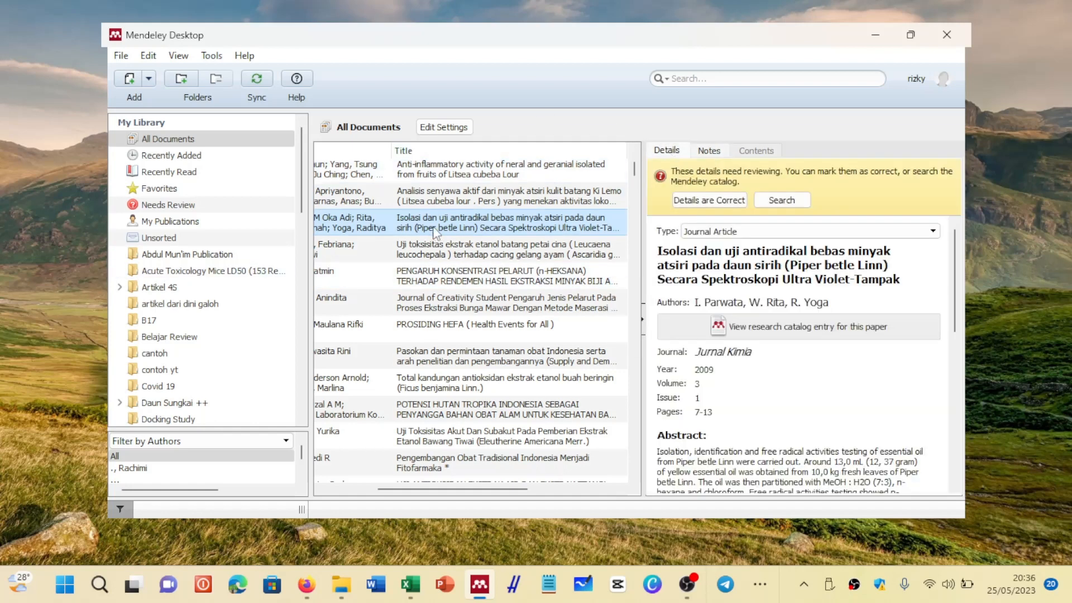
left_click_drag(475, 489, 425, 489)
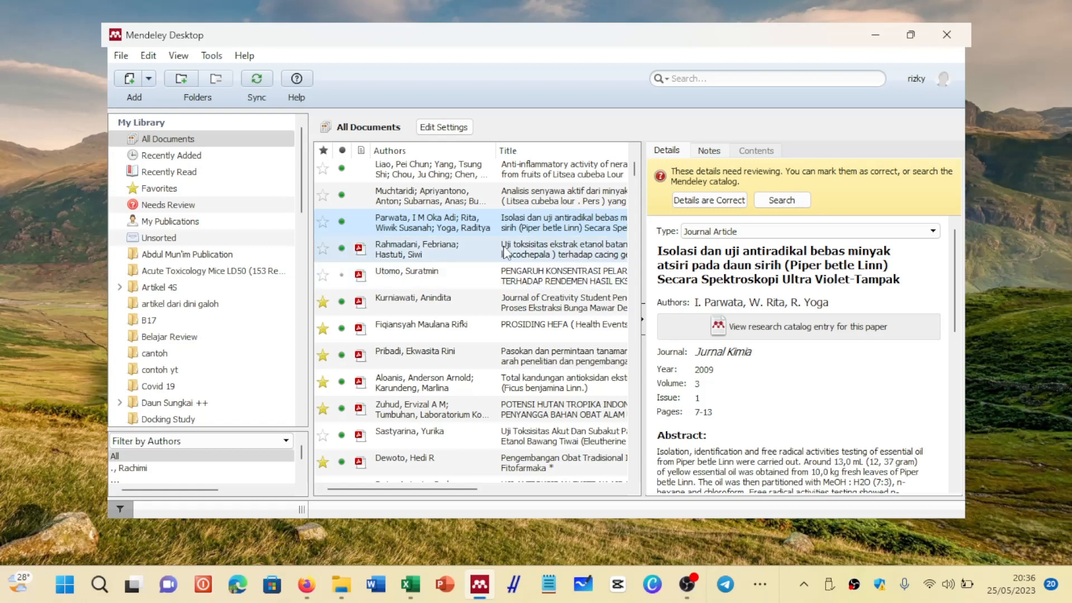
- Switch to Word, create a blank document and maximize its window
left_click(376, 585)
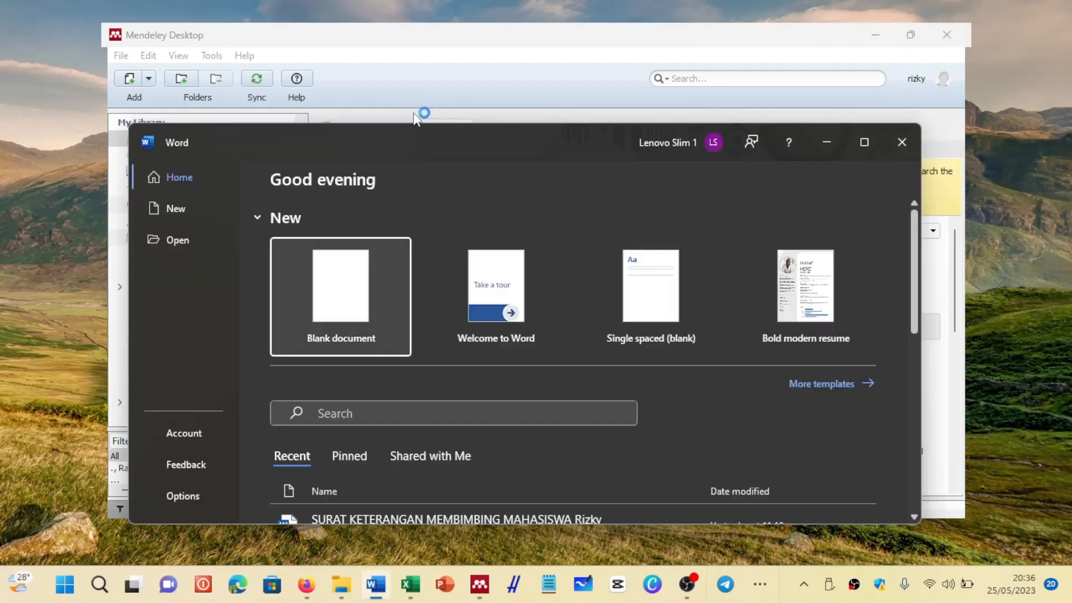
left_click(333, 295)
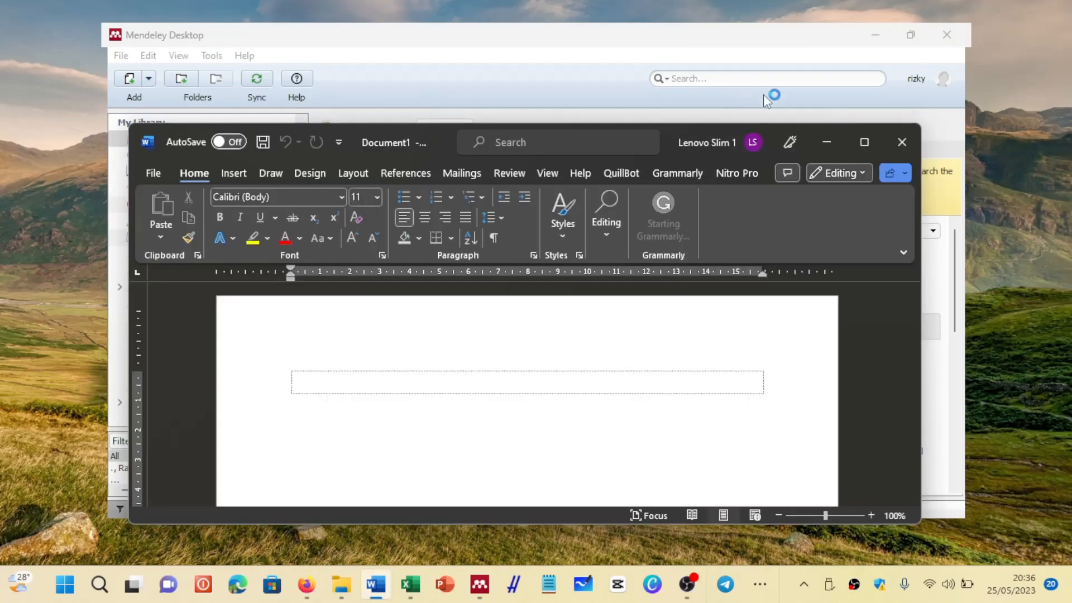
left_click(864, 141)
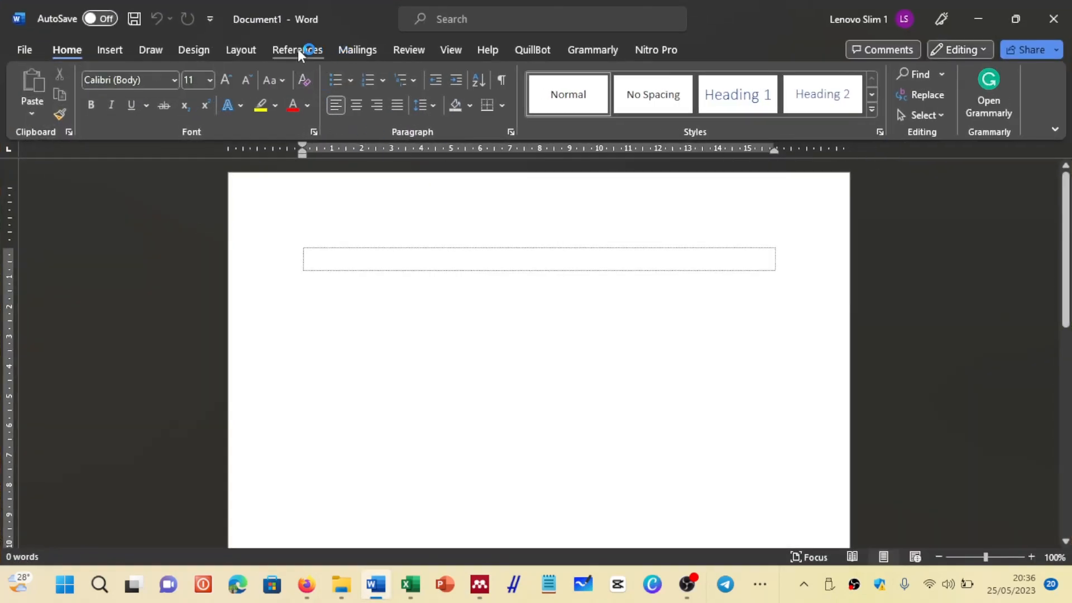
- Examine Word's Mendeley Cite-O-Matic tools, including the citation insertion command and the citation style setting
left_click(298, 49)
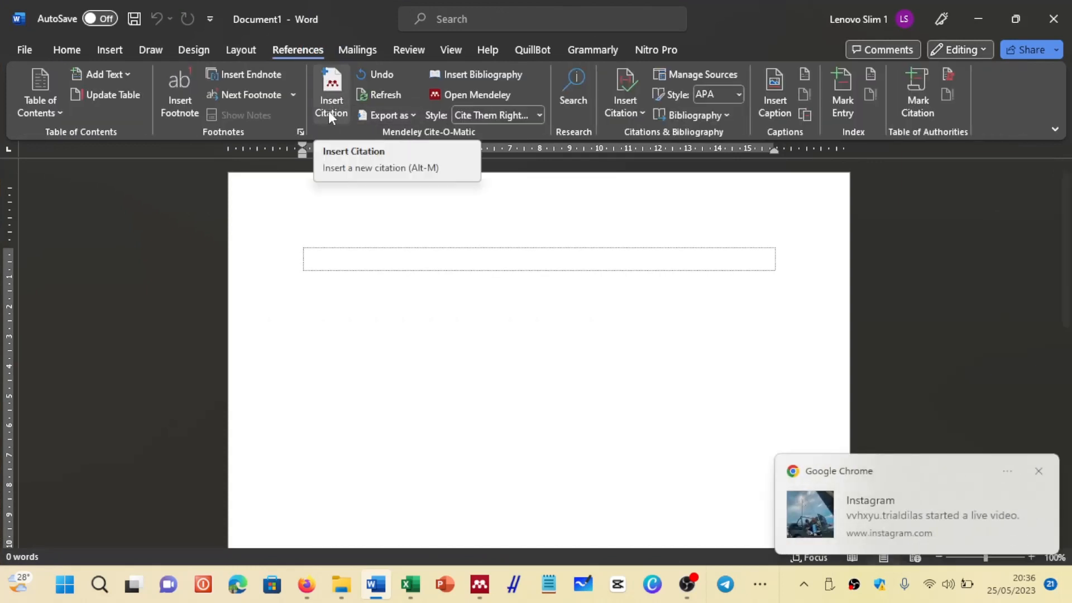
left_click(1038, 473)
left_click(331, 107)
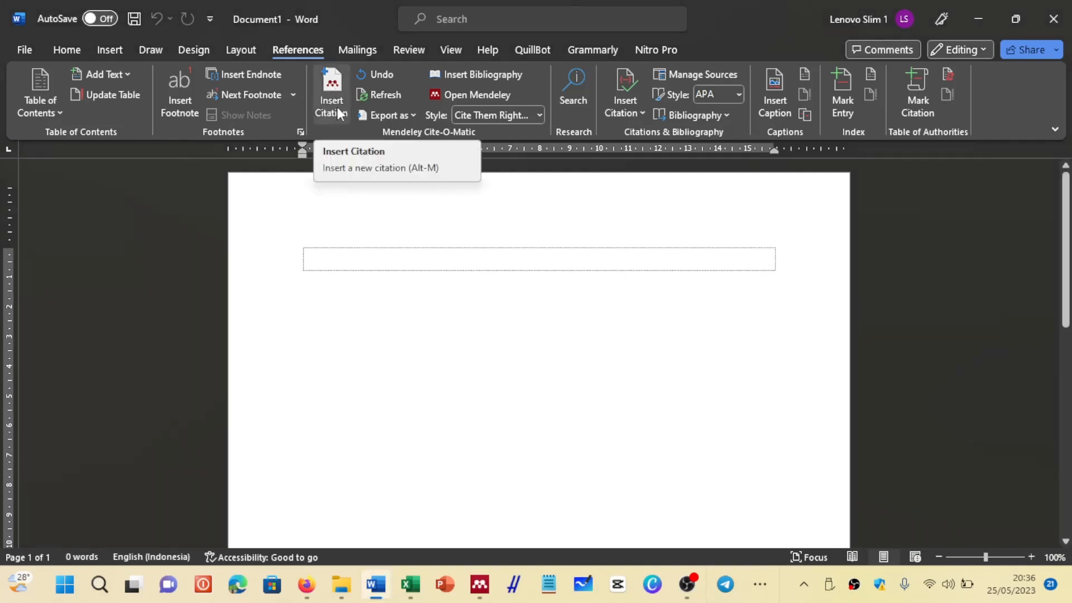
left_click(528, 112)
left_click(528, 113)
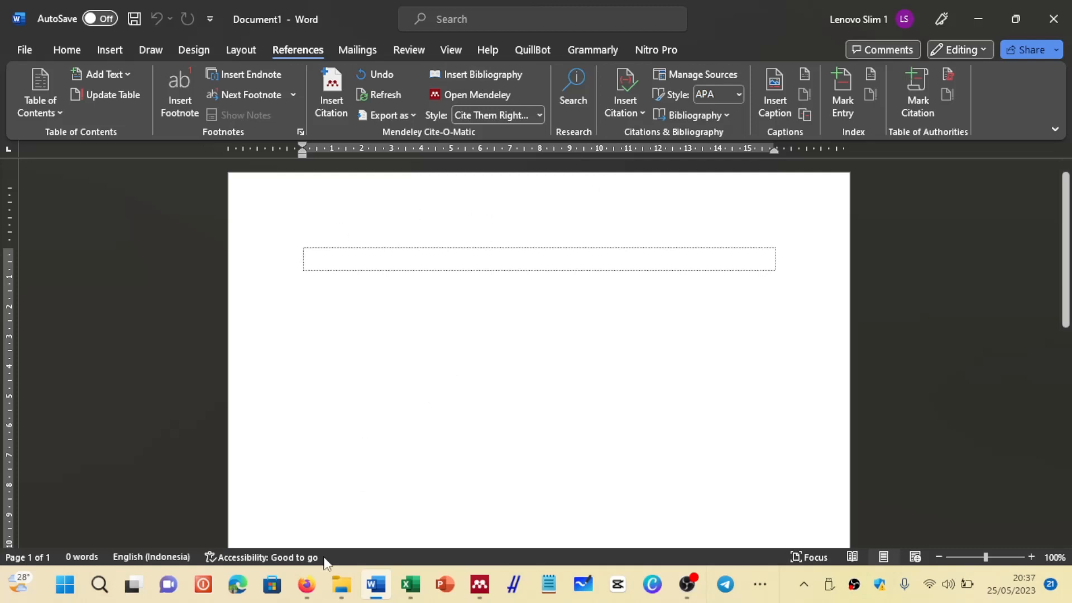
- Minimize Word to return to Mendeley Desktop and look through the details of several references in All Documents
mouse_move(307, 585)
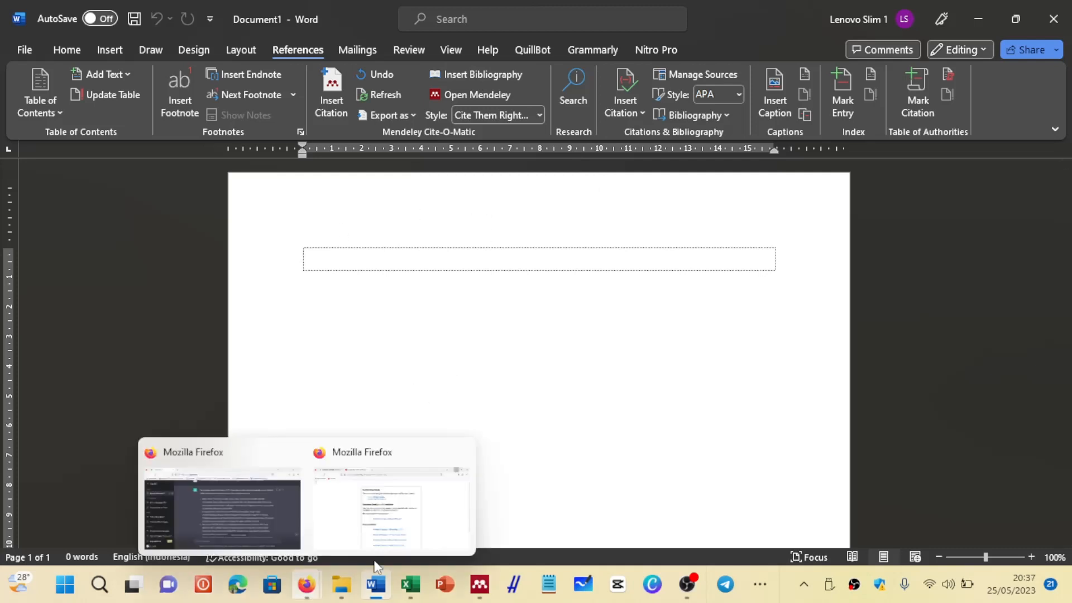
left_click(978, 16)
left_click(444, 273)
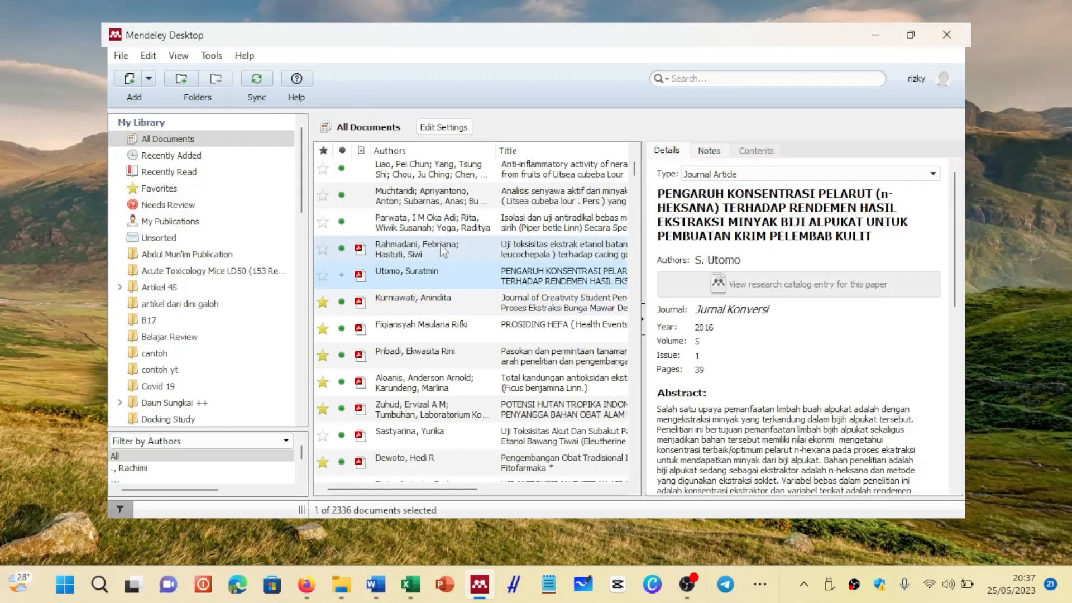
left_click(441, 250)
left_click(441, 226)
key("Up")
key("Up")
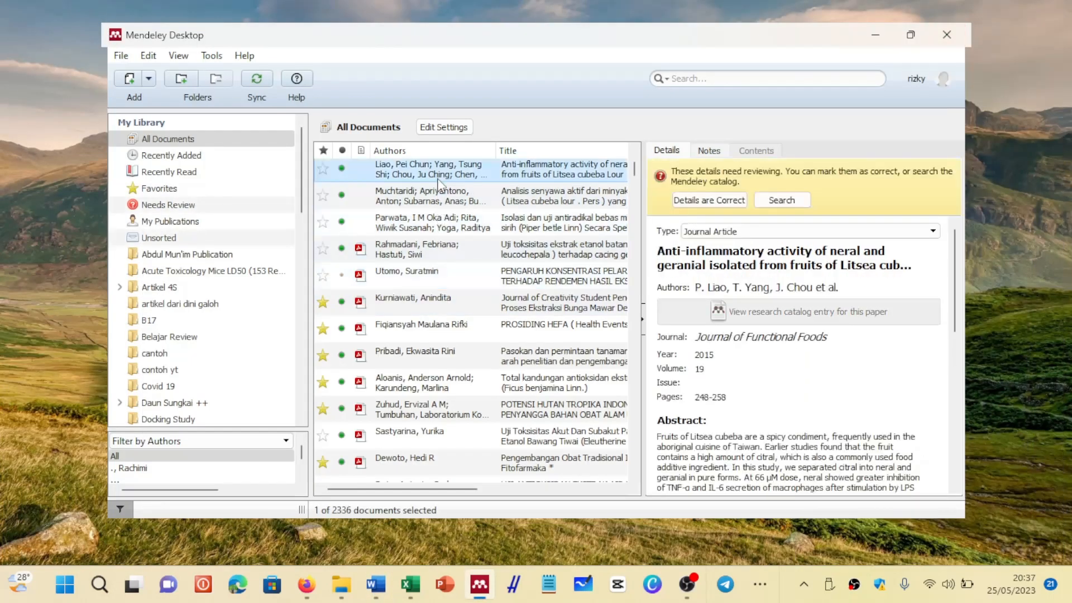
key("Down")
key("Down")
left_click(441, 277)
left_click(441, 330)
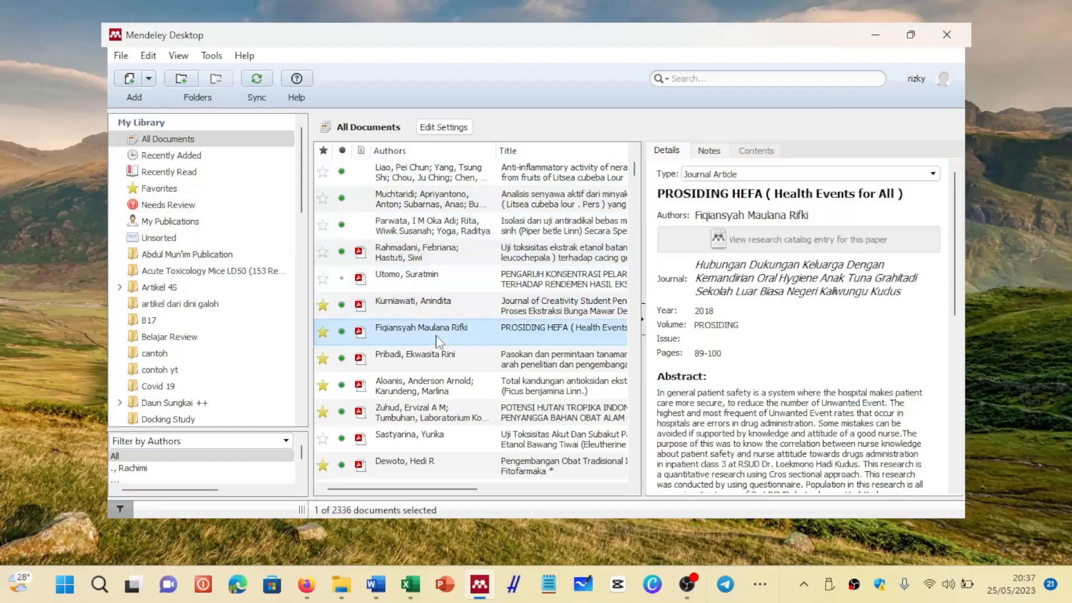
left_click(438, 231)
- Check Mendeley Desktop's MS Word plugin option, viewing the citation tools in Word in between
left_click(212, 57)
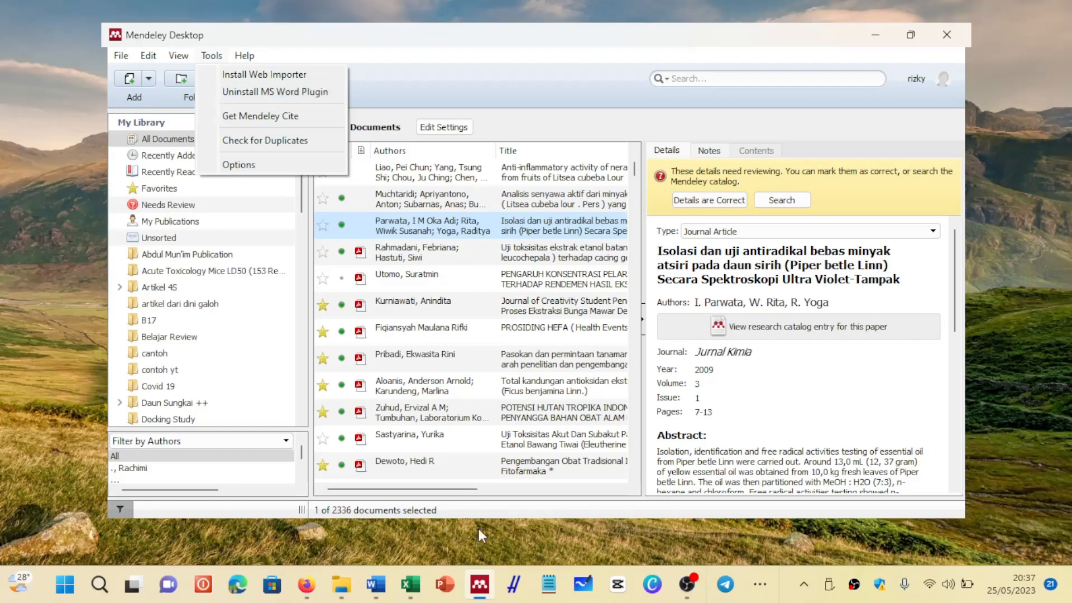
left_click(375, 584)
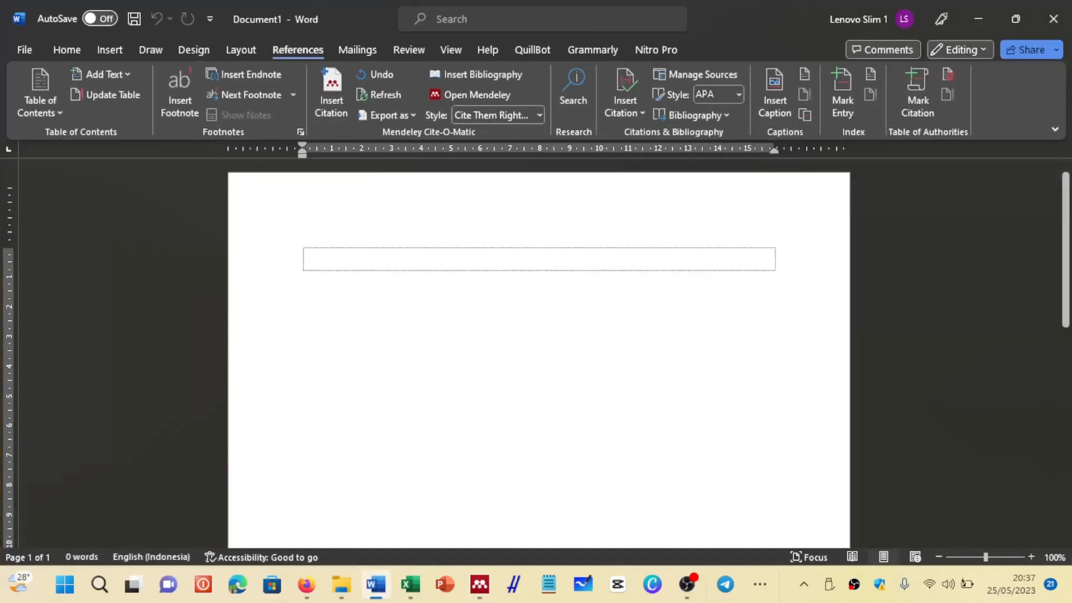
left_click(978, 19)
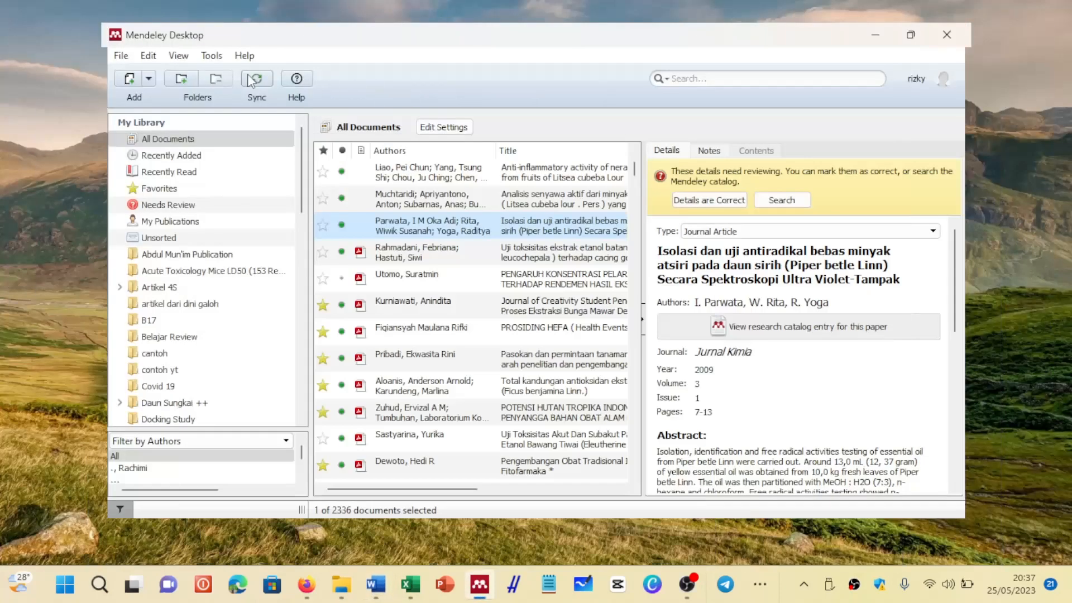
left_click(212, 56)
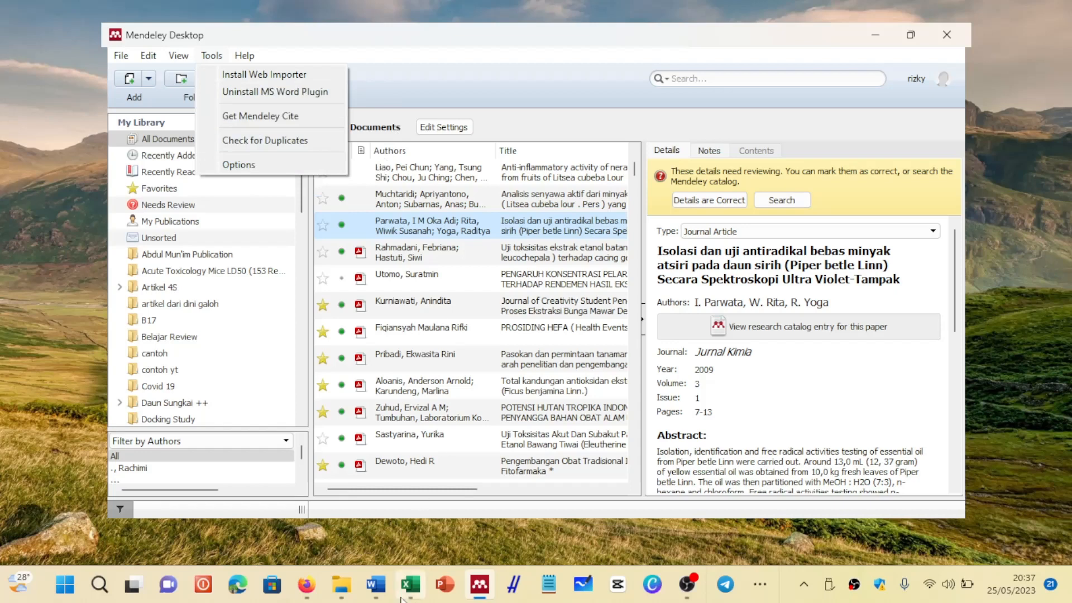
mouse_move(379, 589)
left_click(427, 62)
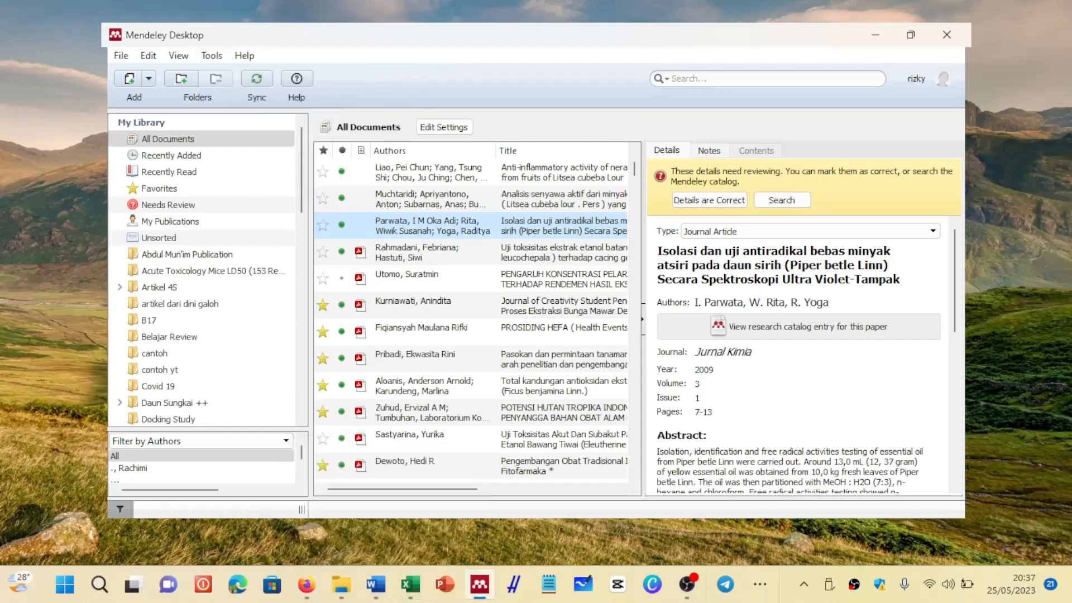
- Open the PDF of "Uji toksisitas ekstrak etanol batang petai cina" and fill its Journal field with "CERATA Jurnal Ilmu Farmasi" copied from the page
left_click(525, 252)
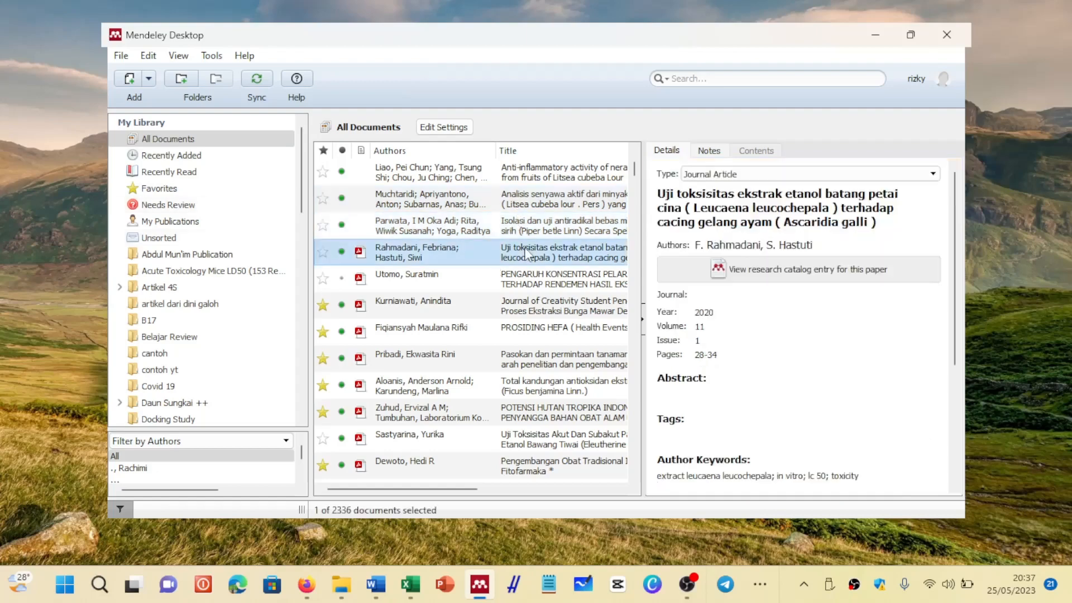
double_click(519, 253)
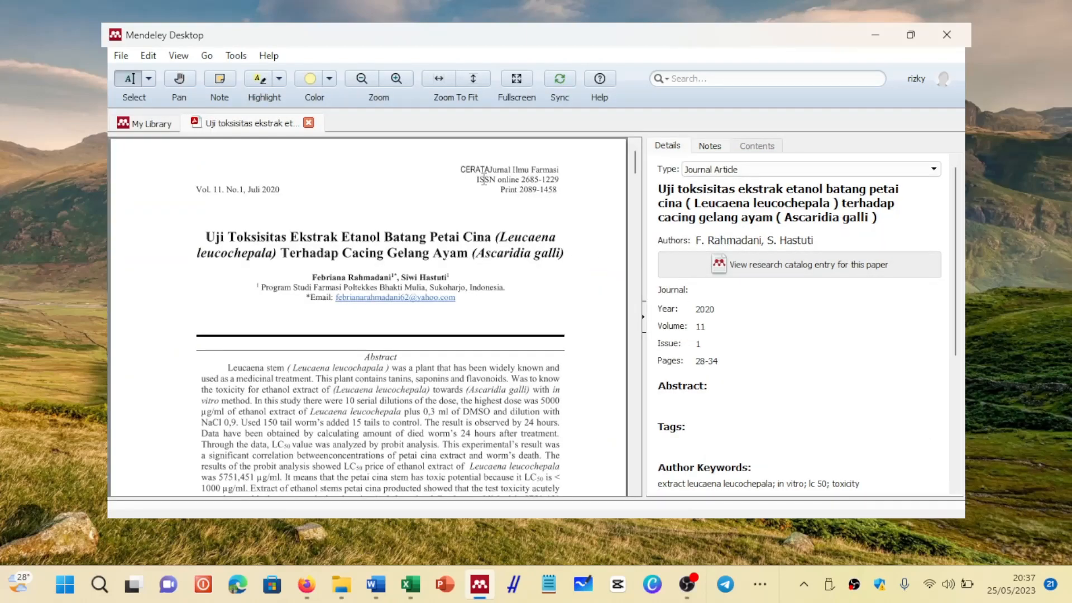
left_click_drag(464, 170, 559, 175)
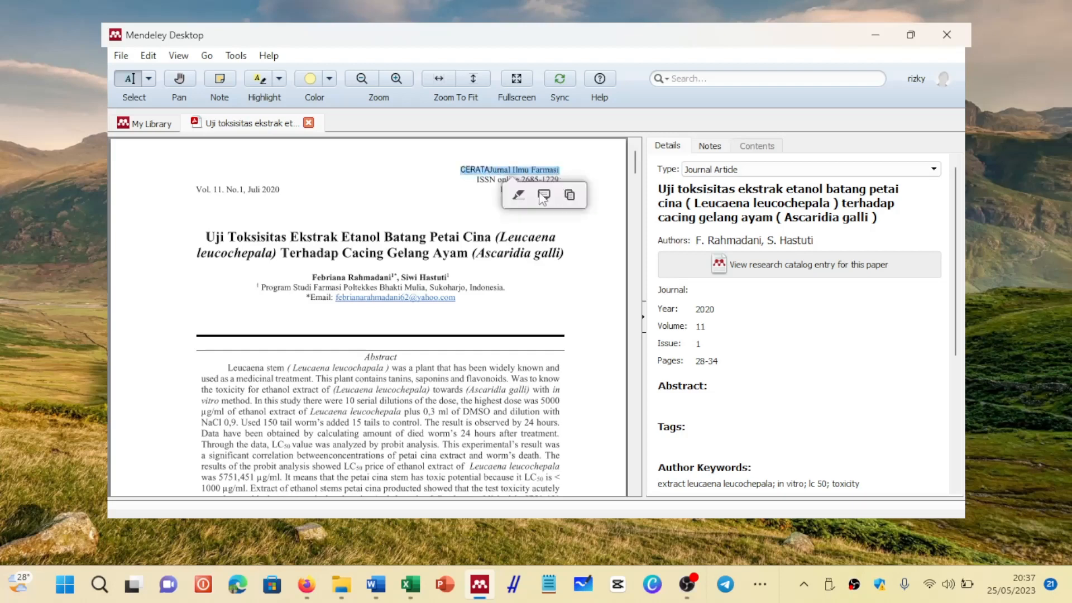
left_click(570, 195)
left_click(718, 289)
right_click(718, 290)
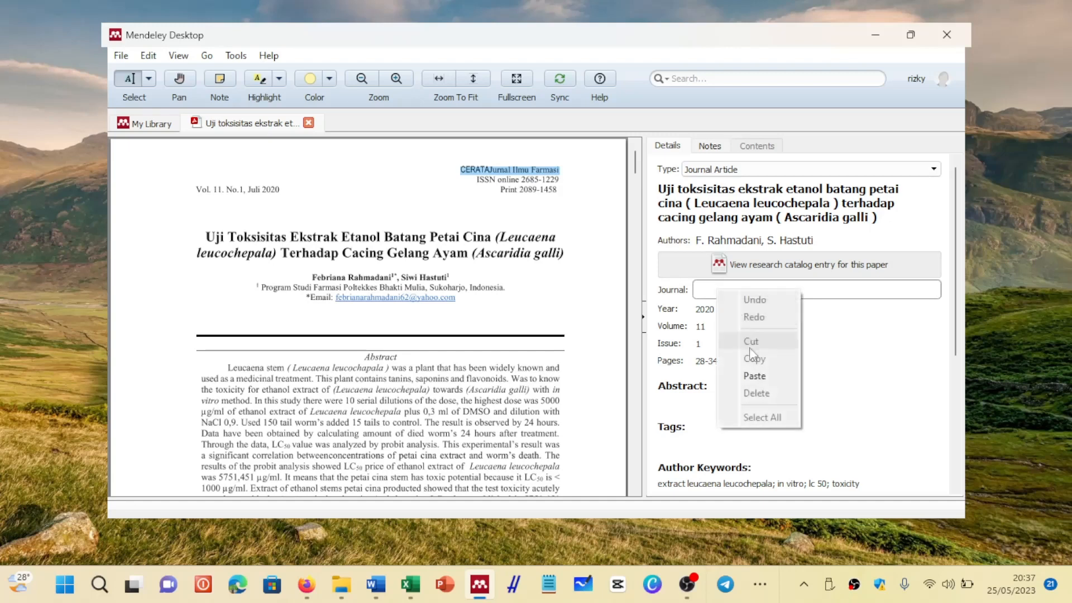
left_click(756, 372)
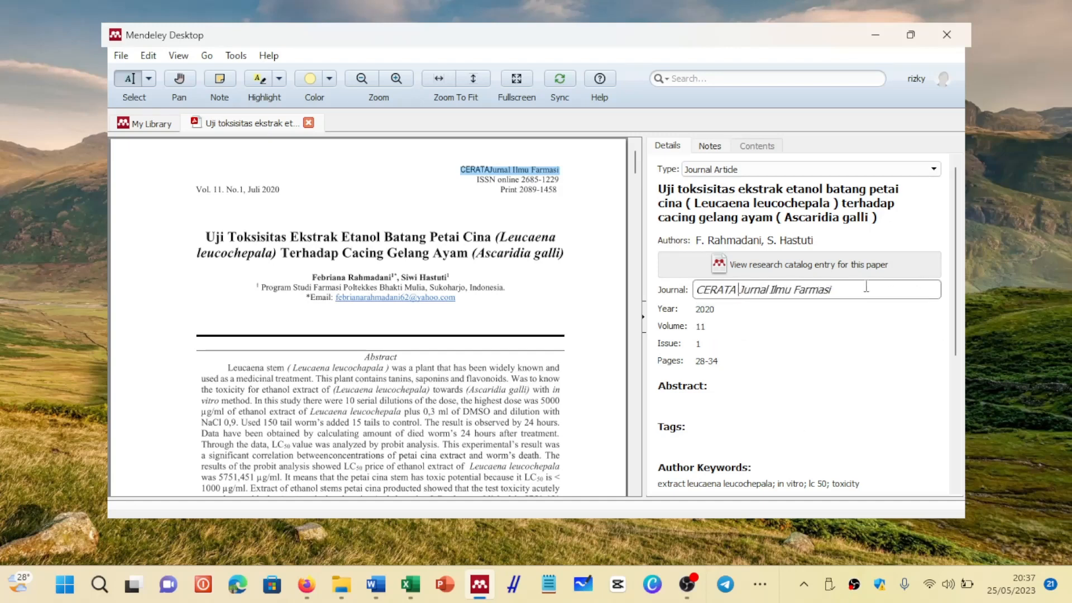
left_click(390, 205)
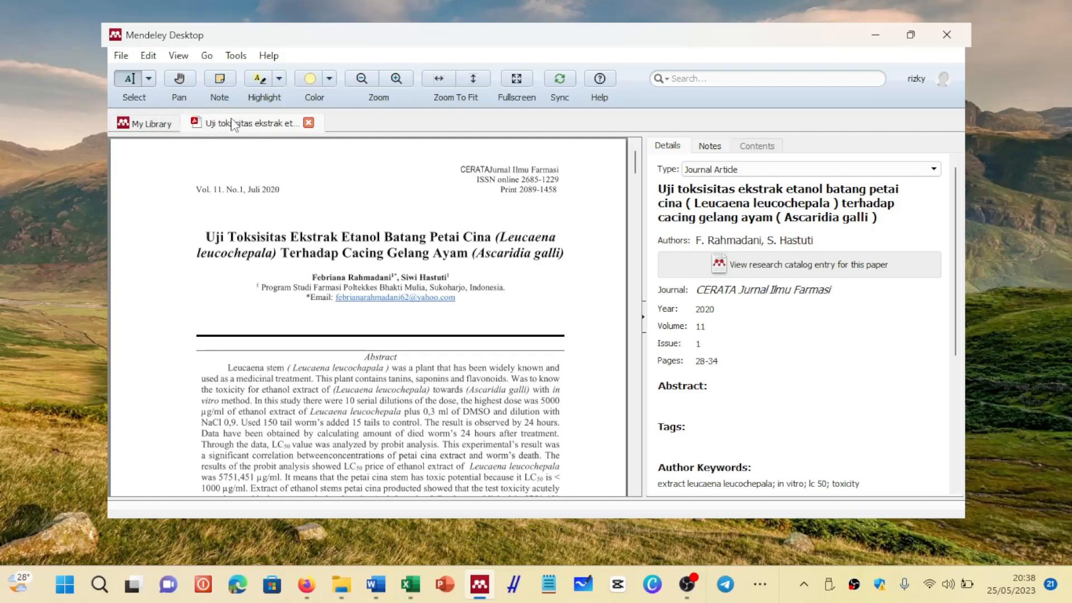
- Return to the library, show the petai cina article's containing folder and minimize the folder window
left_click(145, 124)
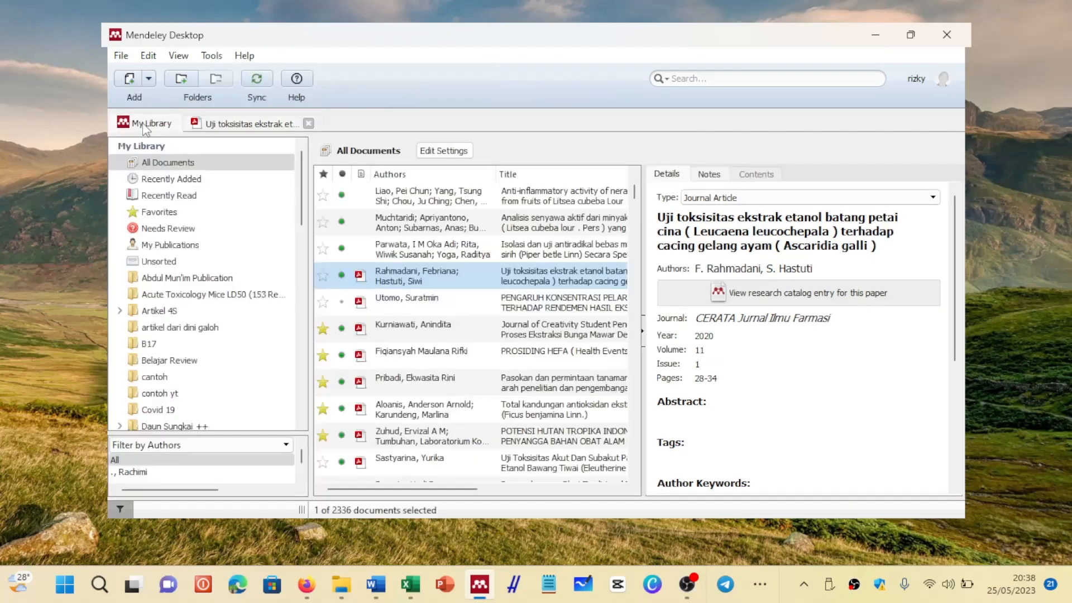
right_click(424, 279)
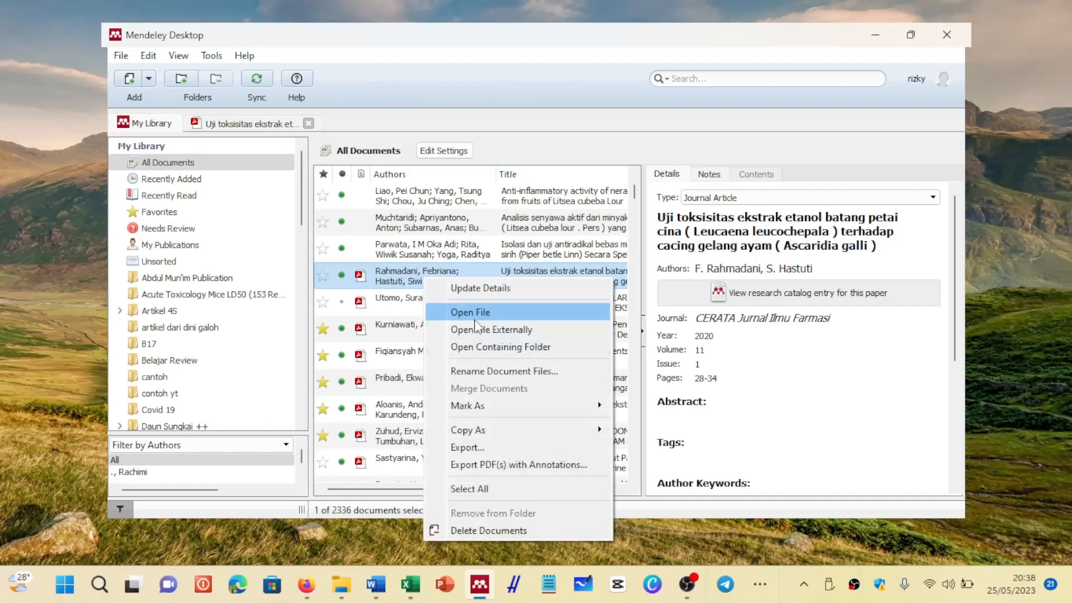
left_click(581, 349)
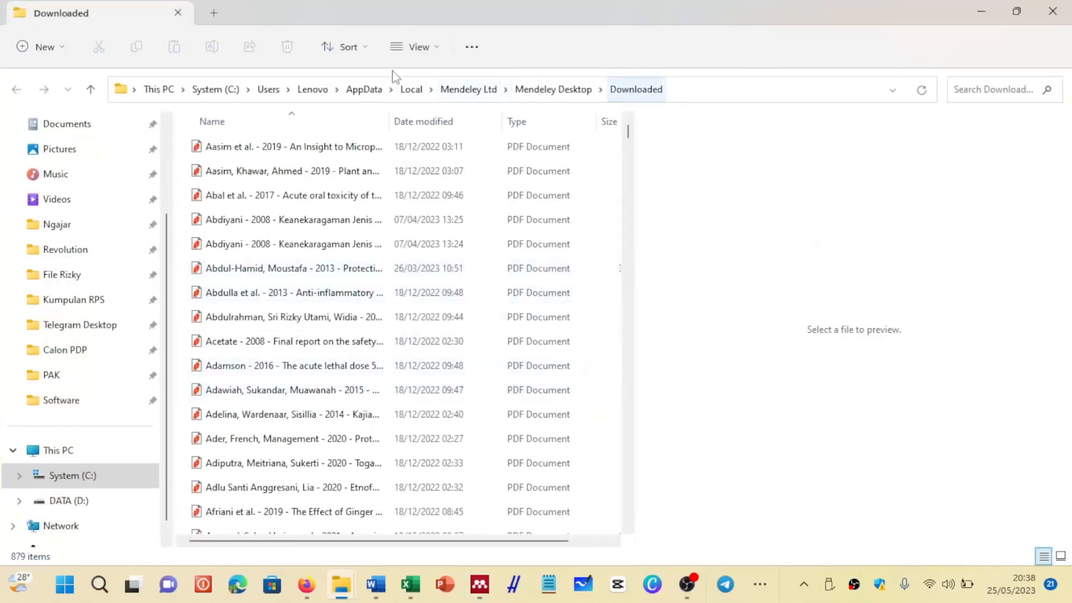
left_click(981, 11)
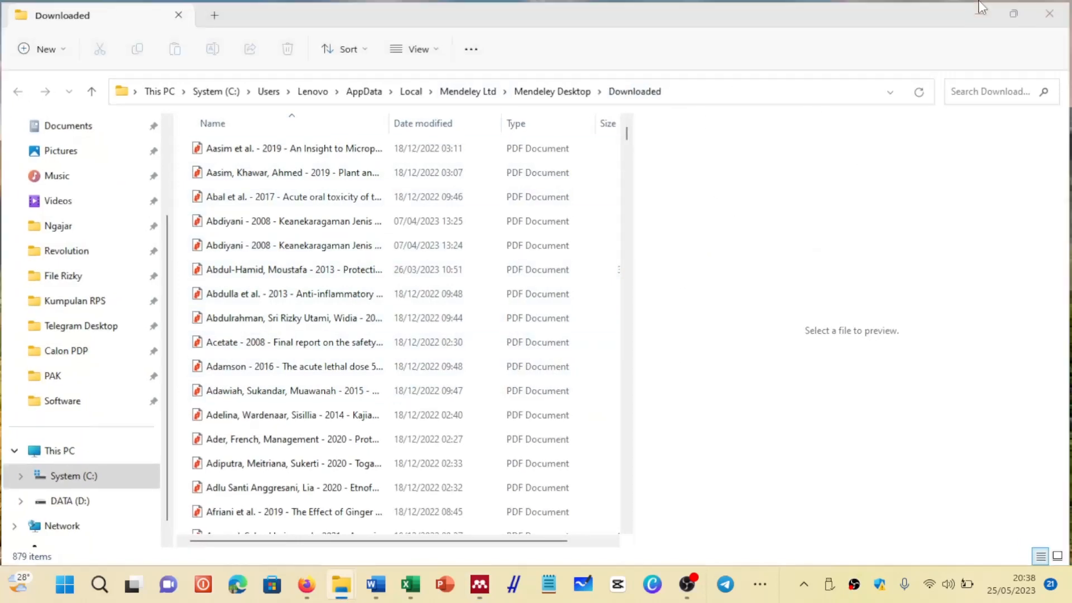
- Try to open the petai cina article's PDF in the external PDF program and close Nitro Pro
right_click(410, 279)
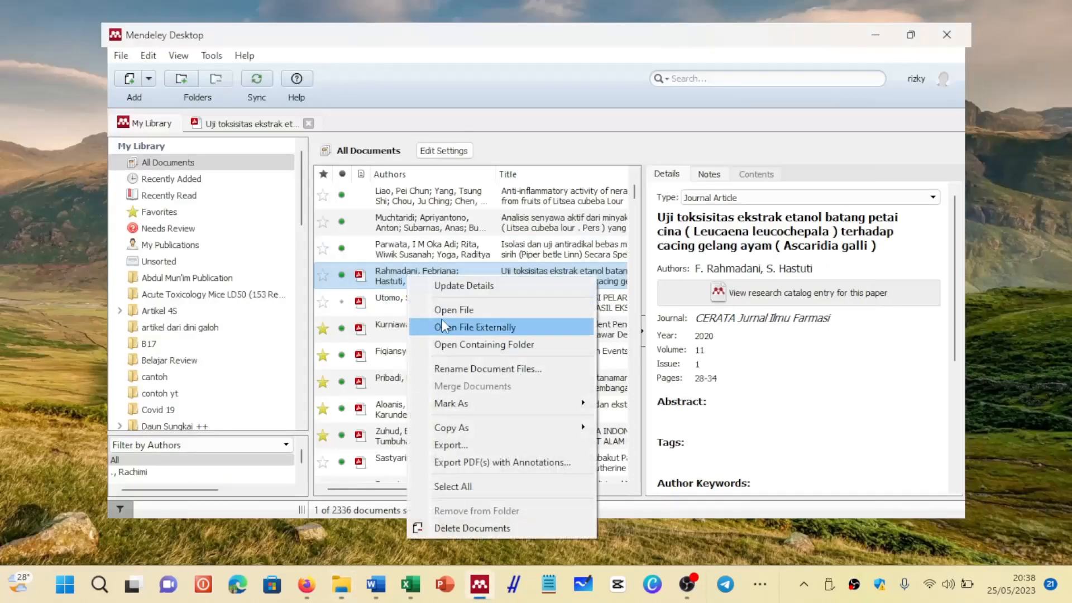
left_click(539, 327)
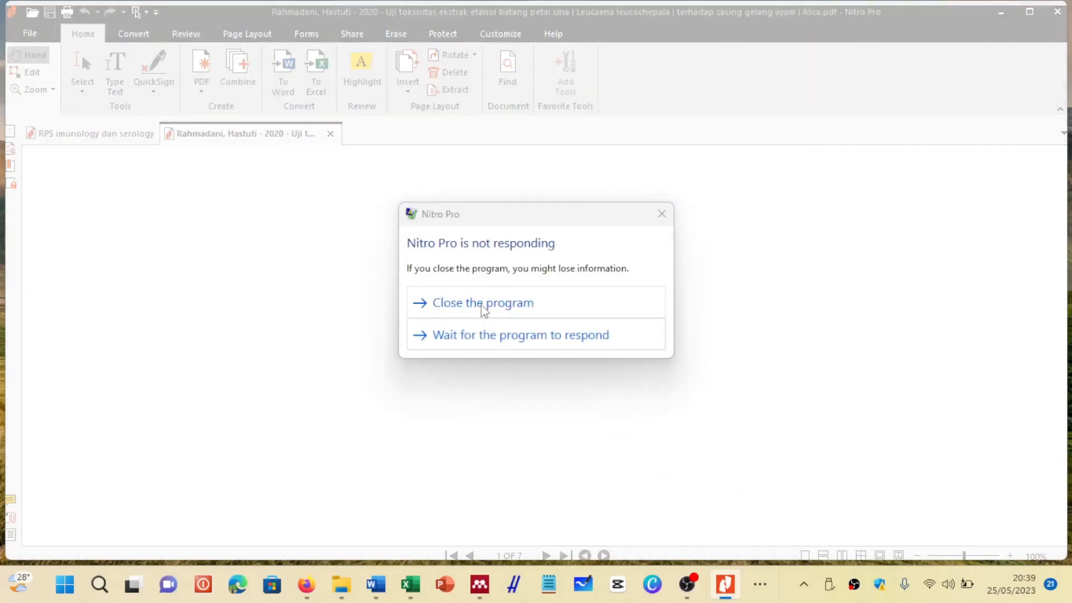
left_click(482, 310)
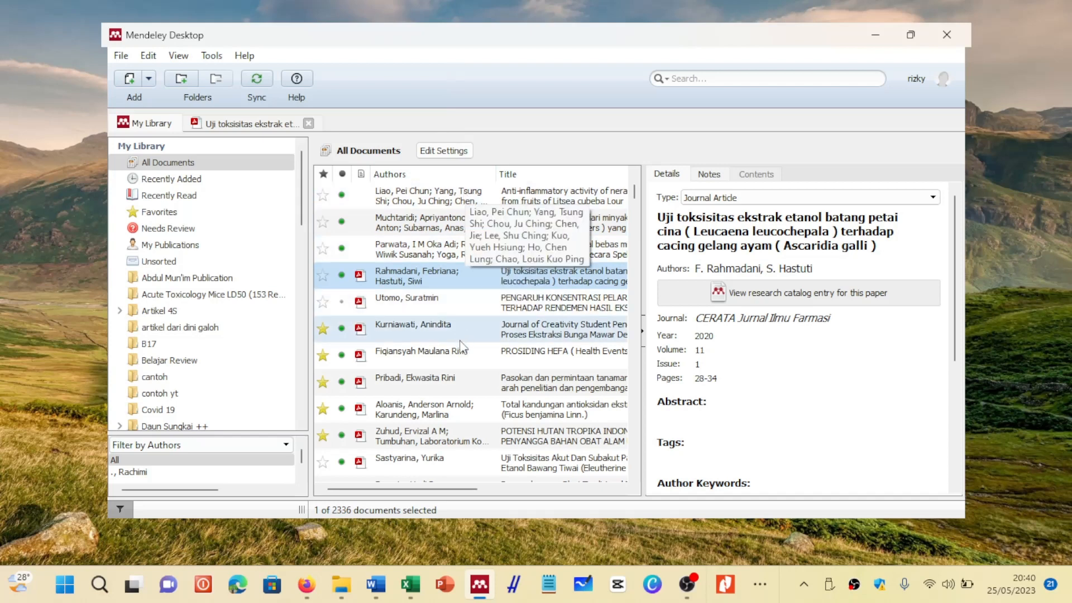
- Look through the authors and titles of the All Documents references, including those further down the list
left_click(535, 302)
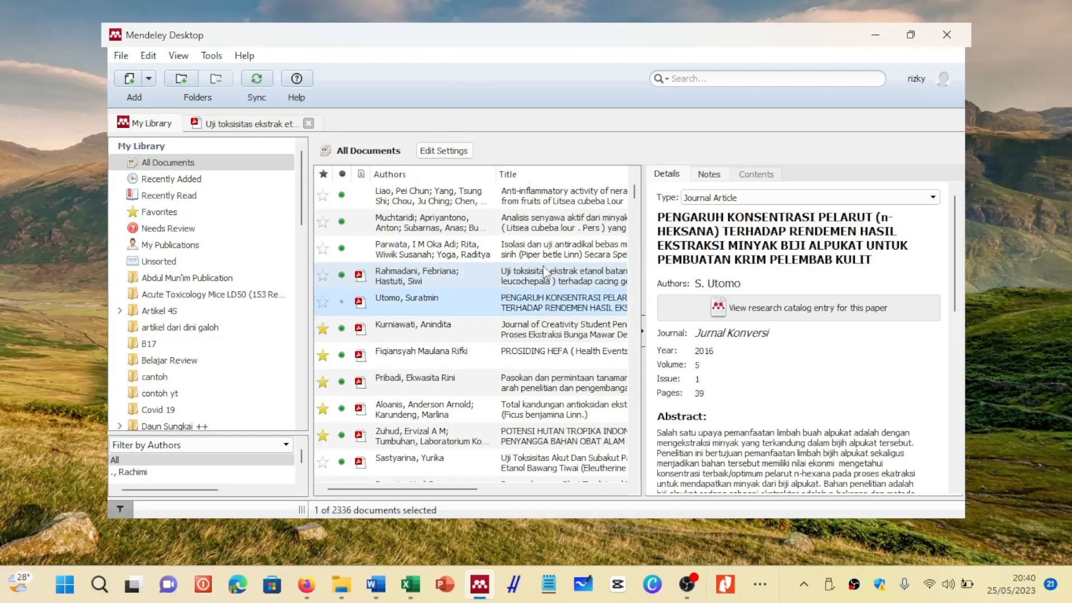
left_click(542, 280)
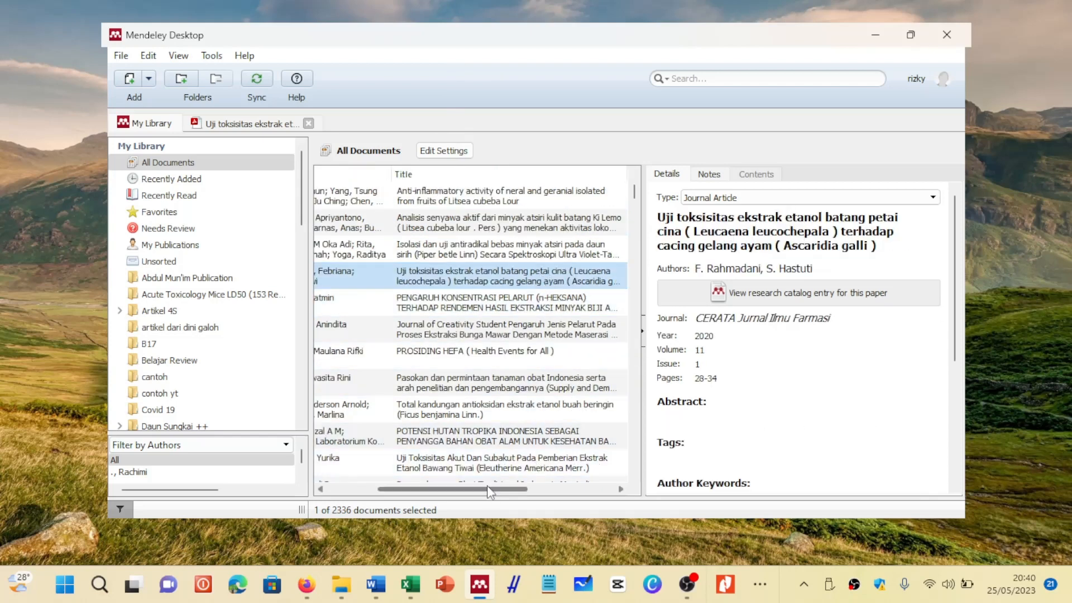
left_click_drag(489, 489, 390, 488)
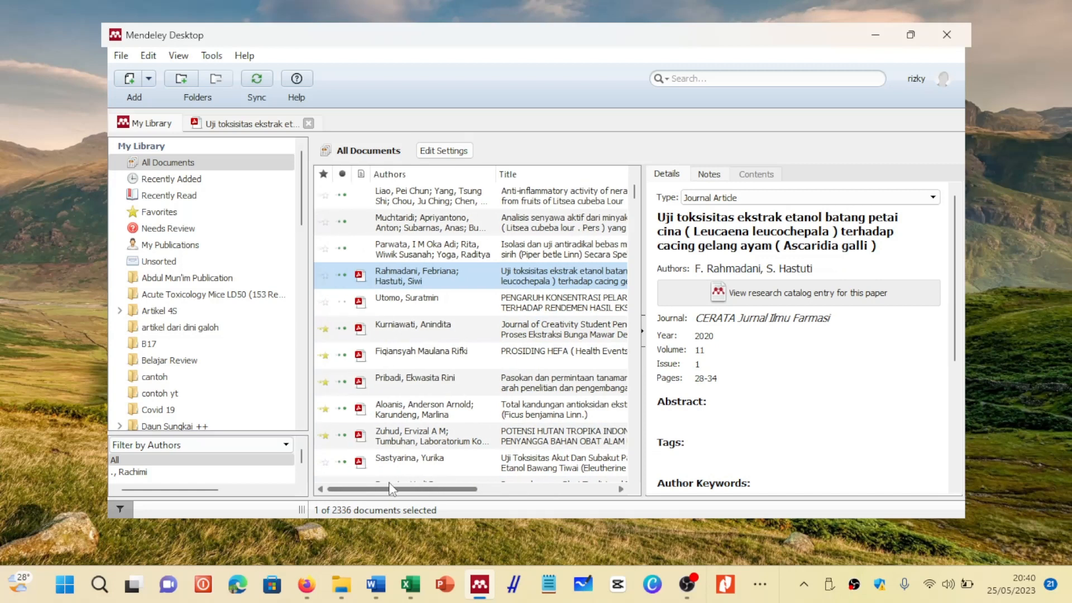
left_click(524, 307)
left_click(525, 276)
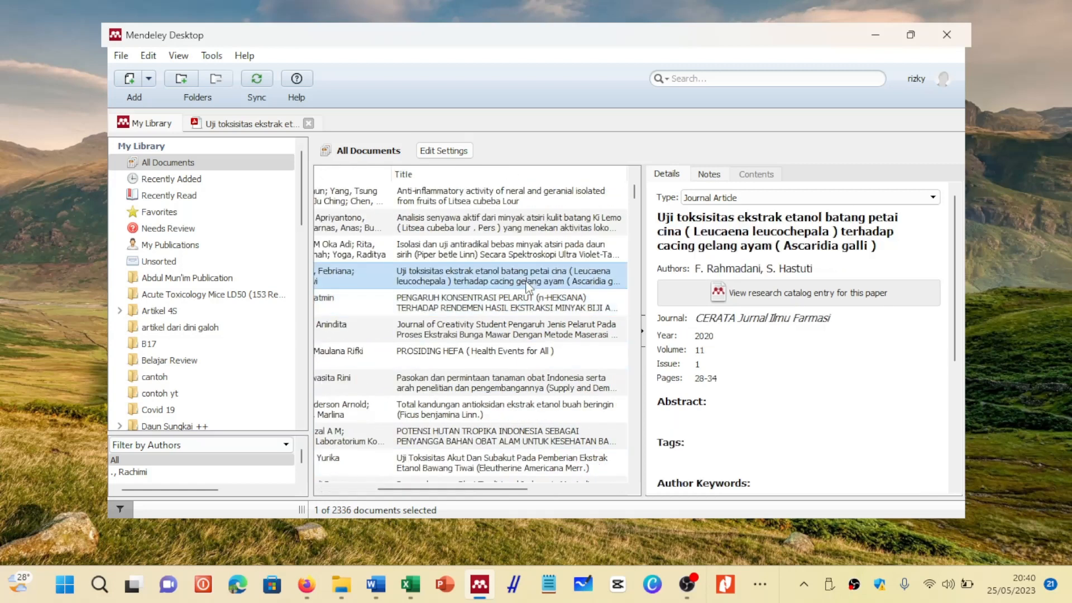
left_click_drag(509, 492, 424, 497)
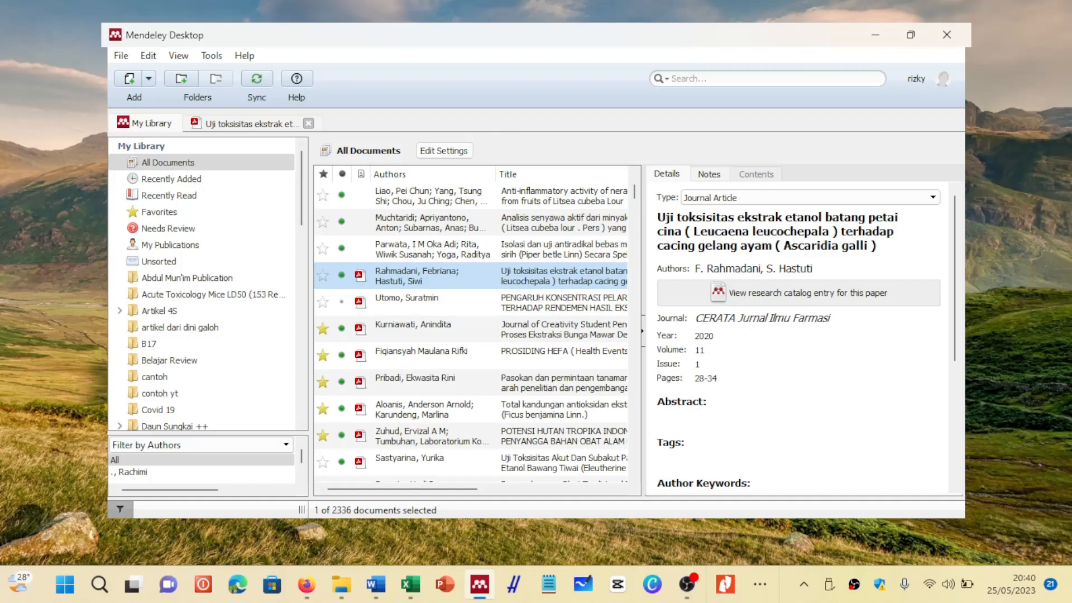
scroll(536, 349, "down", 5)
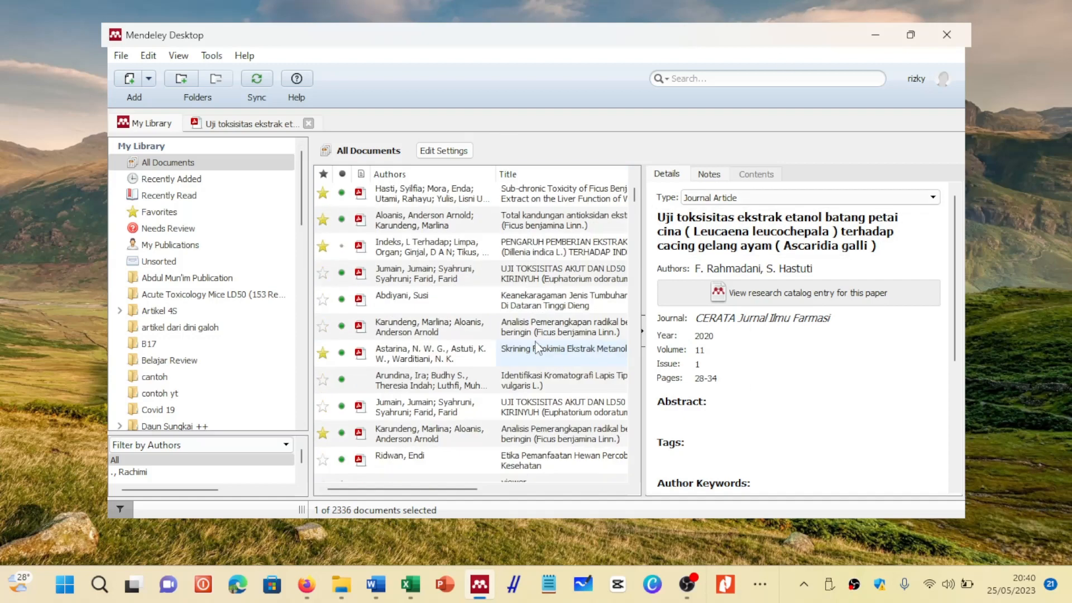
scroll(536, 349, "down", 5)
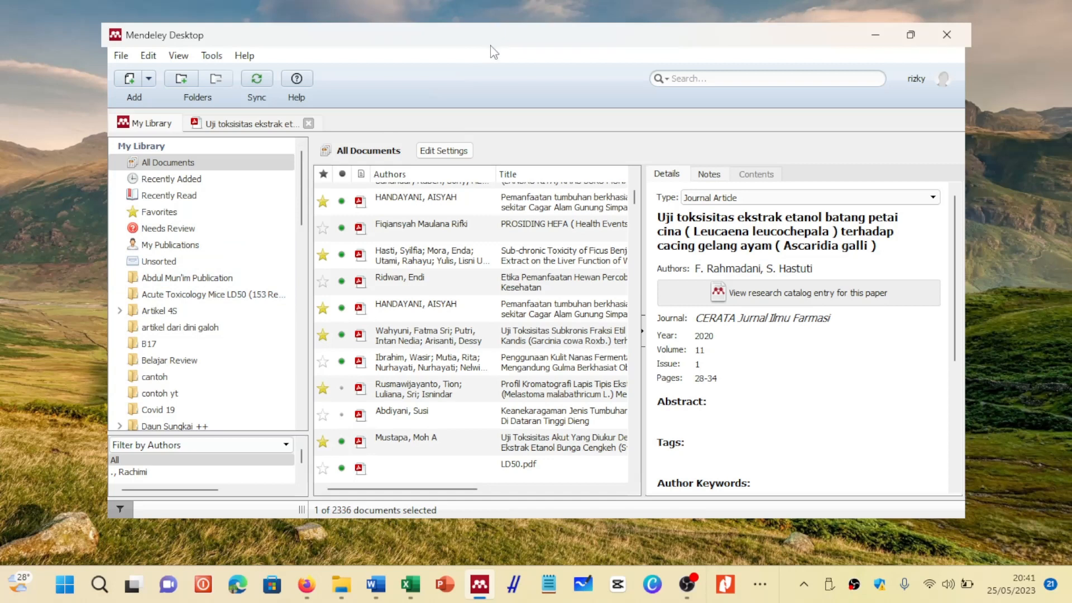
- View the version information of Mendeley Desktop and close the About dialog
left_click(244, 55)
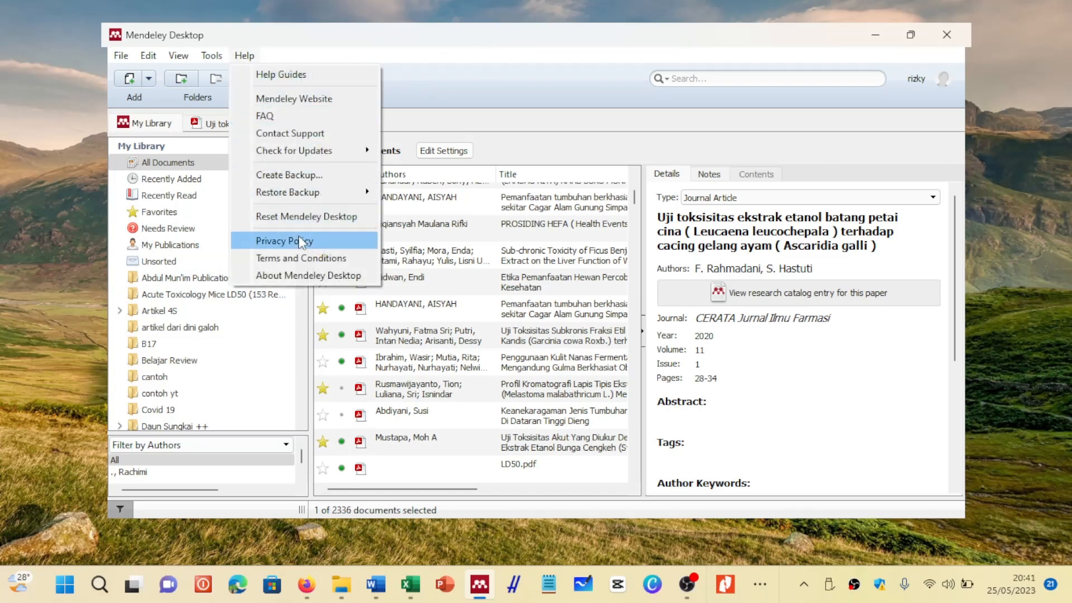
left_click(295, 276)
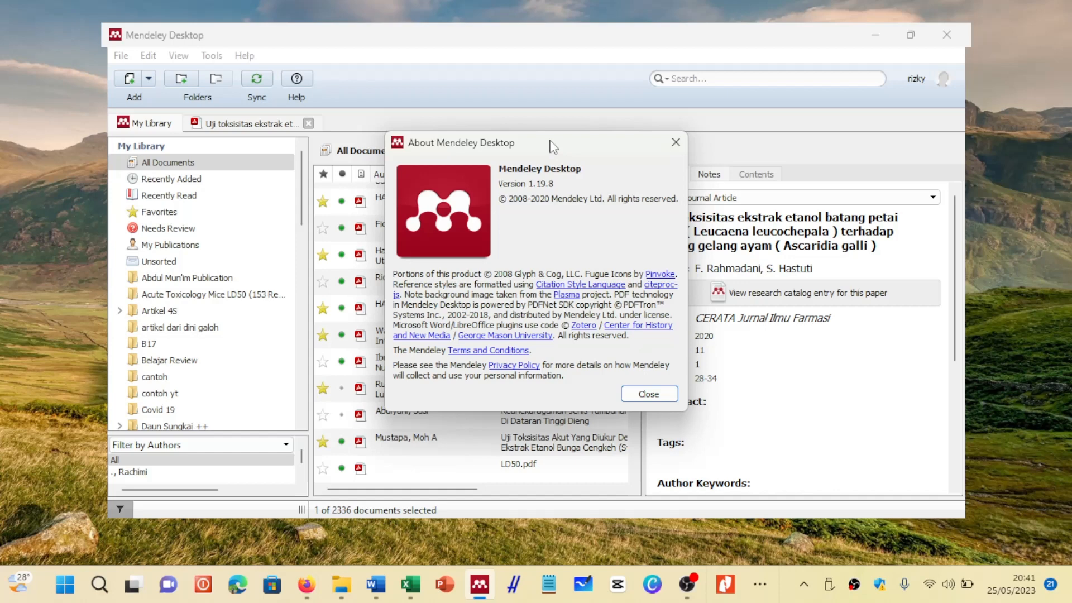
left_click(648, 393)
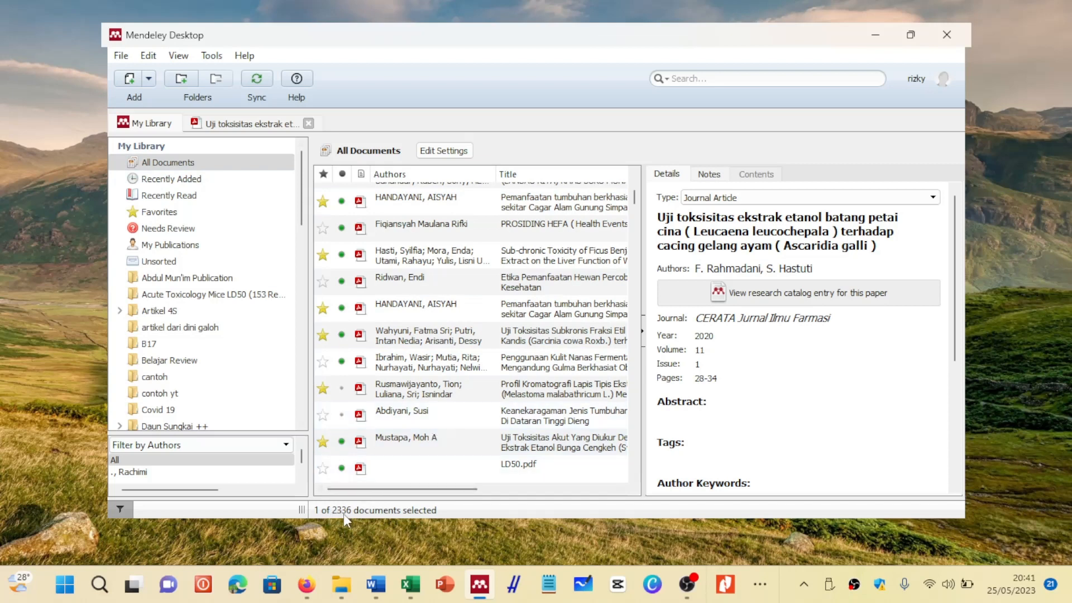
- View the PDF of the Sub-chronic Toxicity of Ficus Benjamina article, then return to the library and look at the help options
double_click(547, 256)
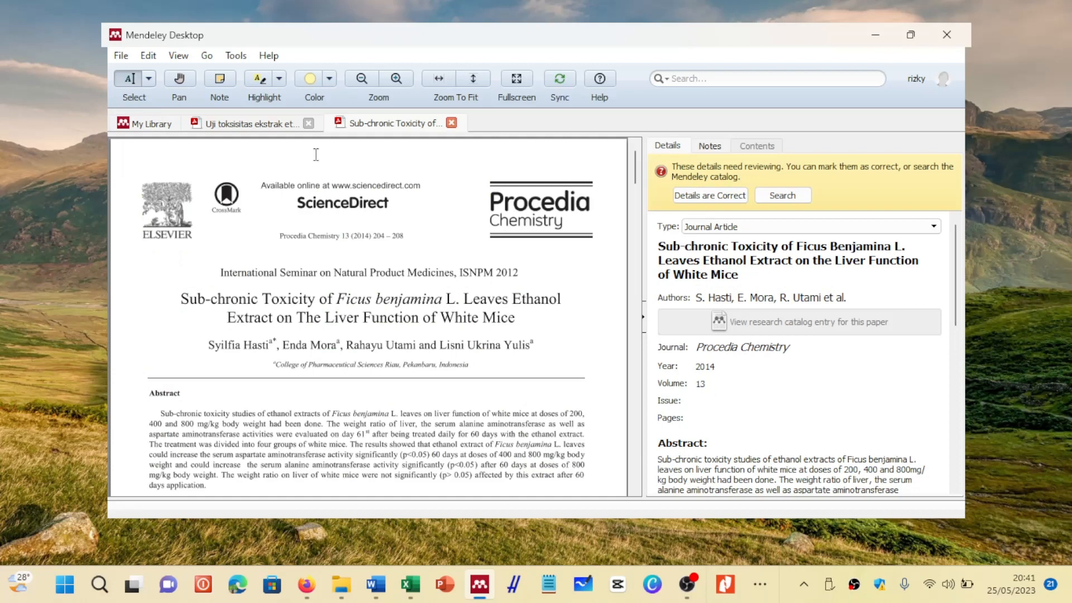
left_click(159, 127)
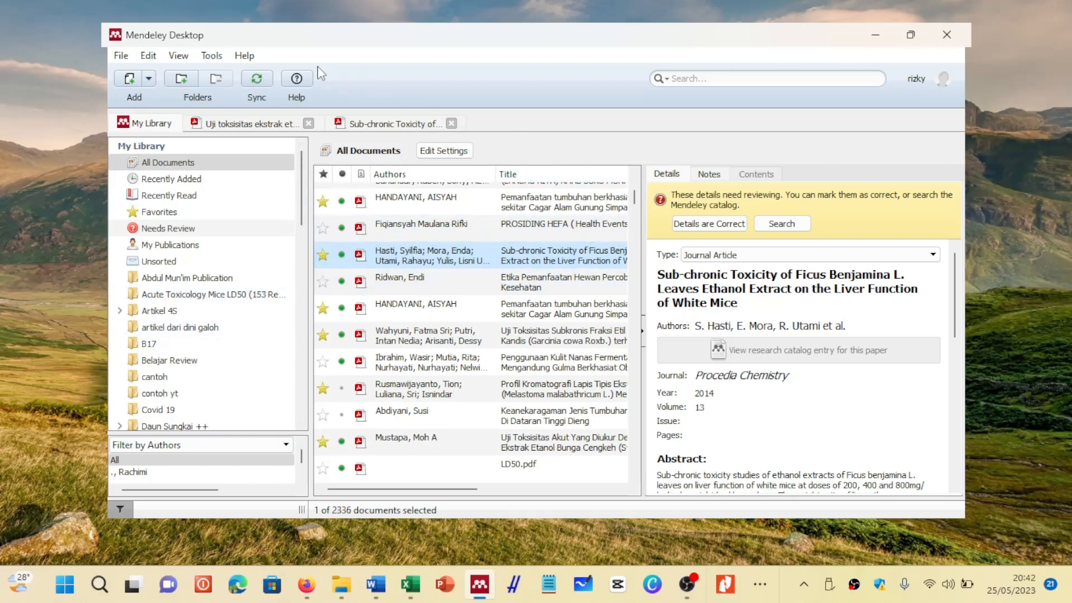
left_click(244, 56)
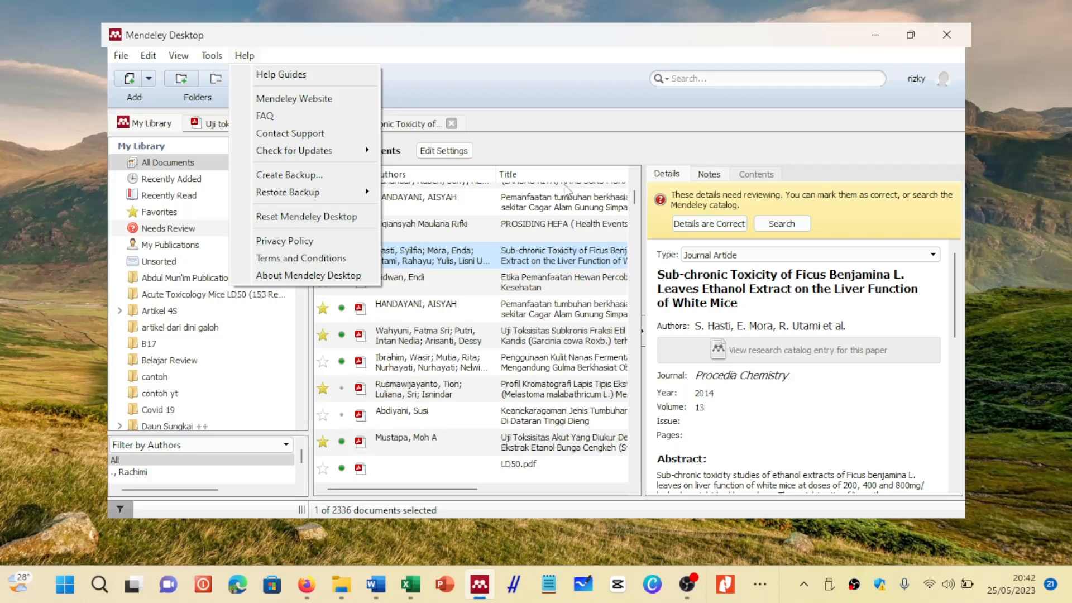
left_click(519, 75)
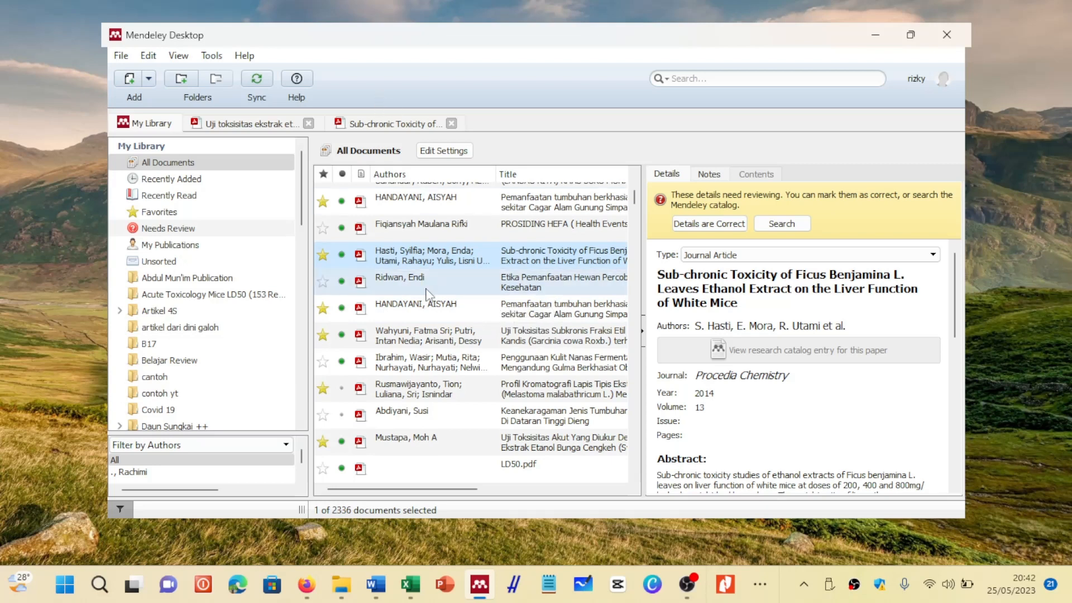
- View the PDF of the "Pemanfaatan tumbuhan berkhasiat obat" article and return to the library
left_click(490, 294)
double_click(492, 314)
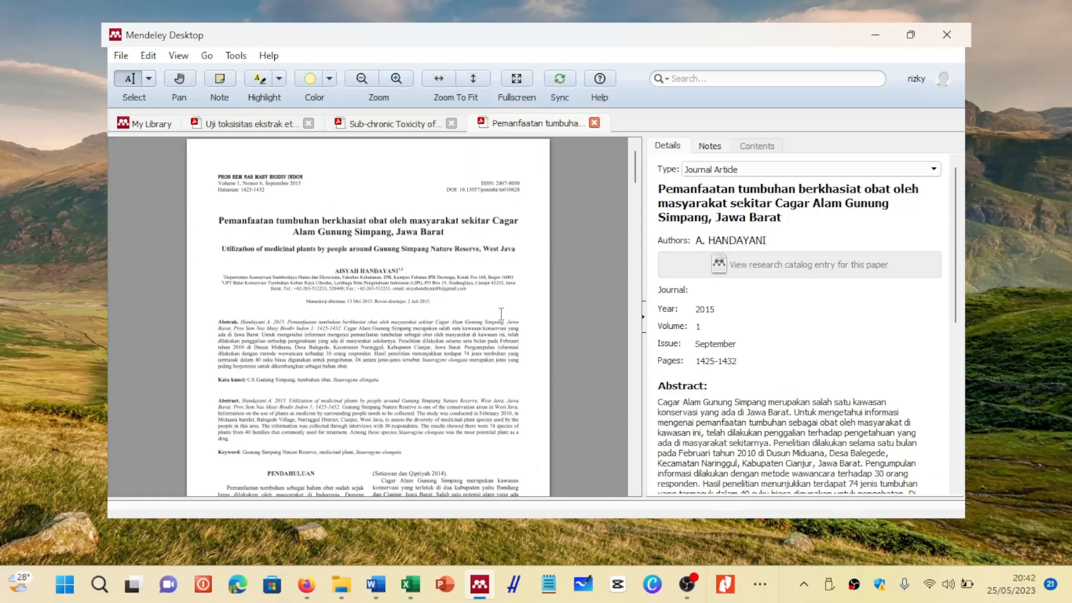
left_click(143, 123)
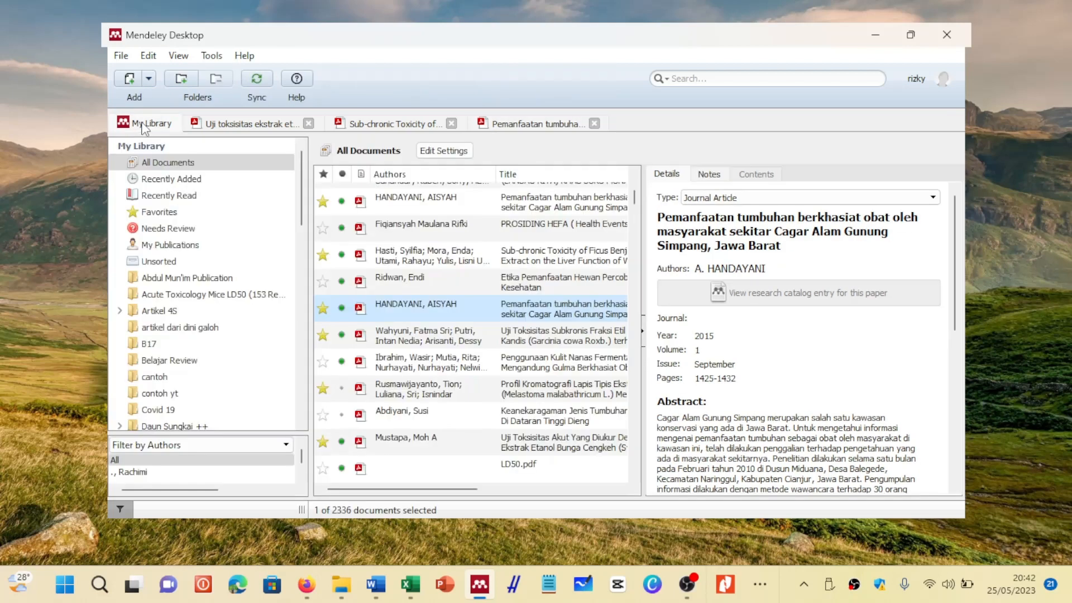
- Look through the library's folder list and the Groups section below it
scroll(222, 344, "down", 4)
scroll(224, 353, "down", 8)
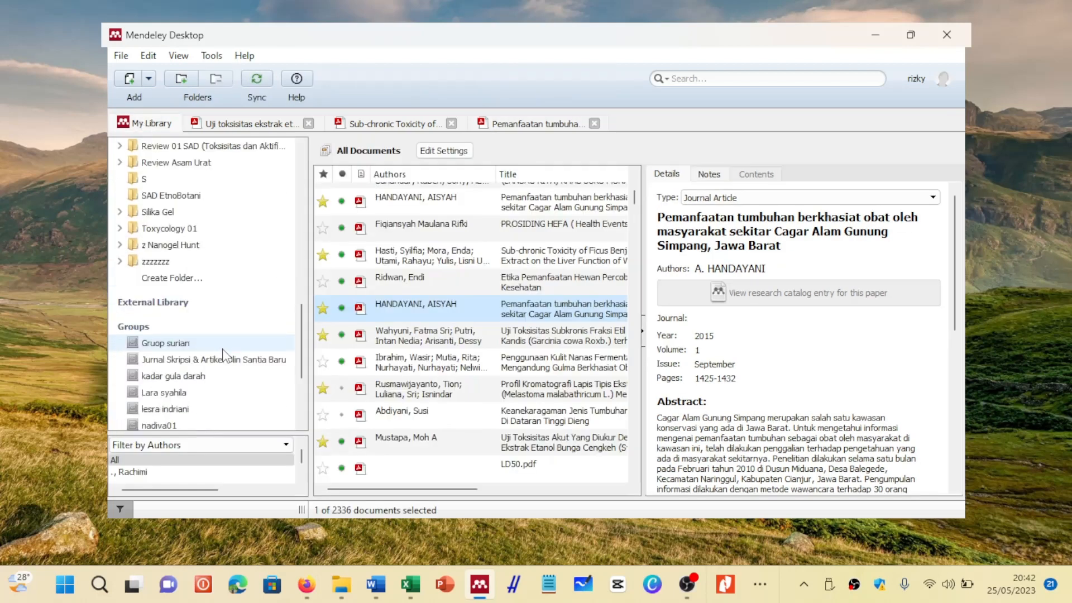
scroll(224, 347, "down", 4)
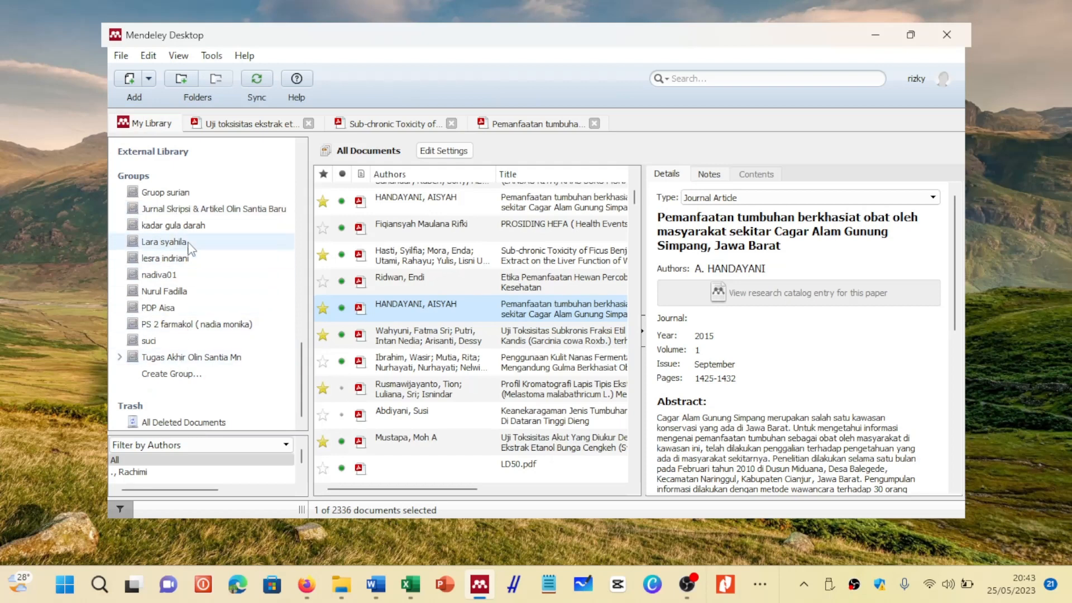
scroll(187, 368, "up", 1)
scroll(187, 368, "up", 2)
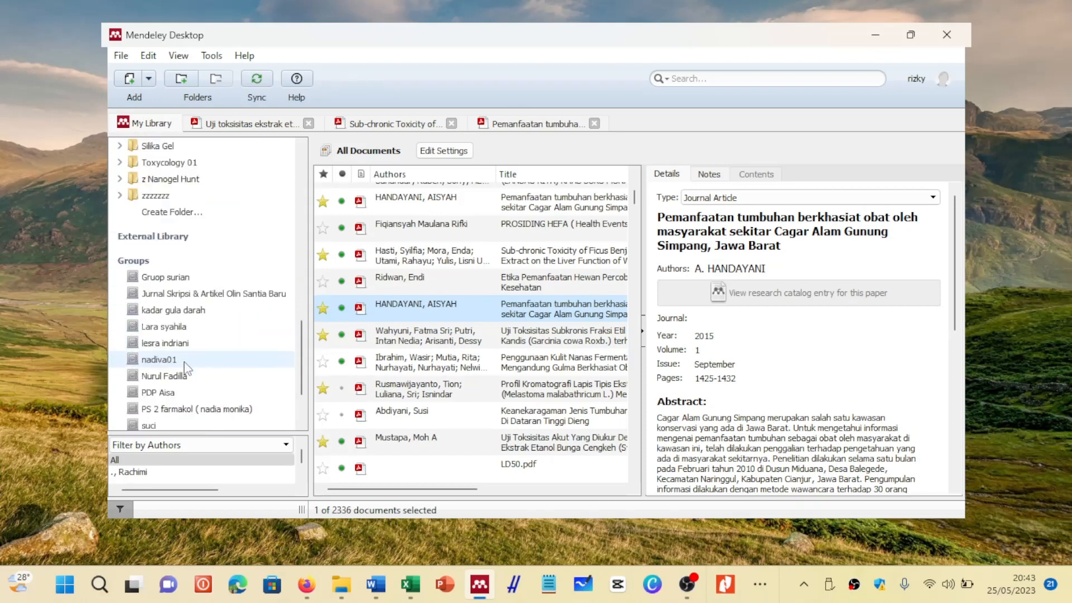
scroll(189, 398, "down", 3)
scroll(188, 397, "up", 3)
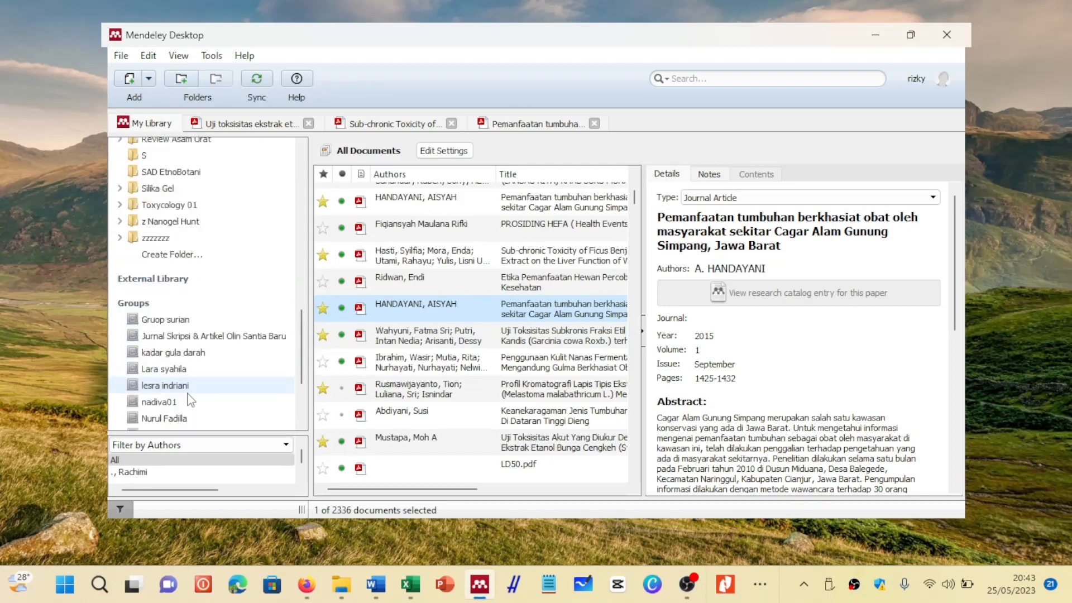
scroll(189, 398, "down", 3)
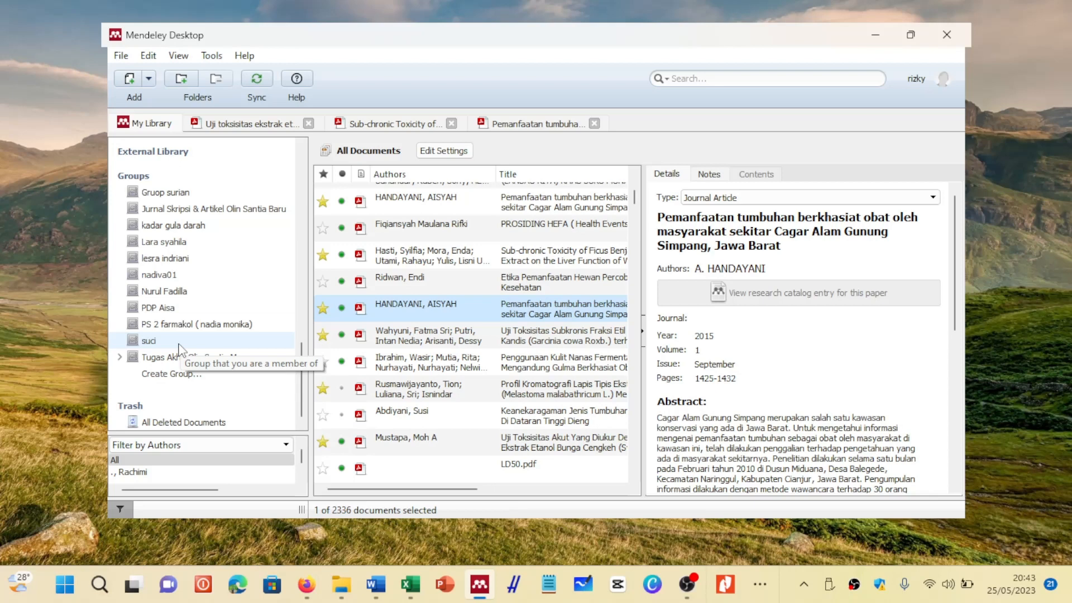
scroll(178, 345, "up", 1)
scroll(180, 349, "up", 2)
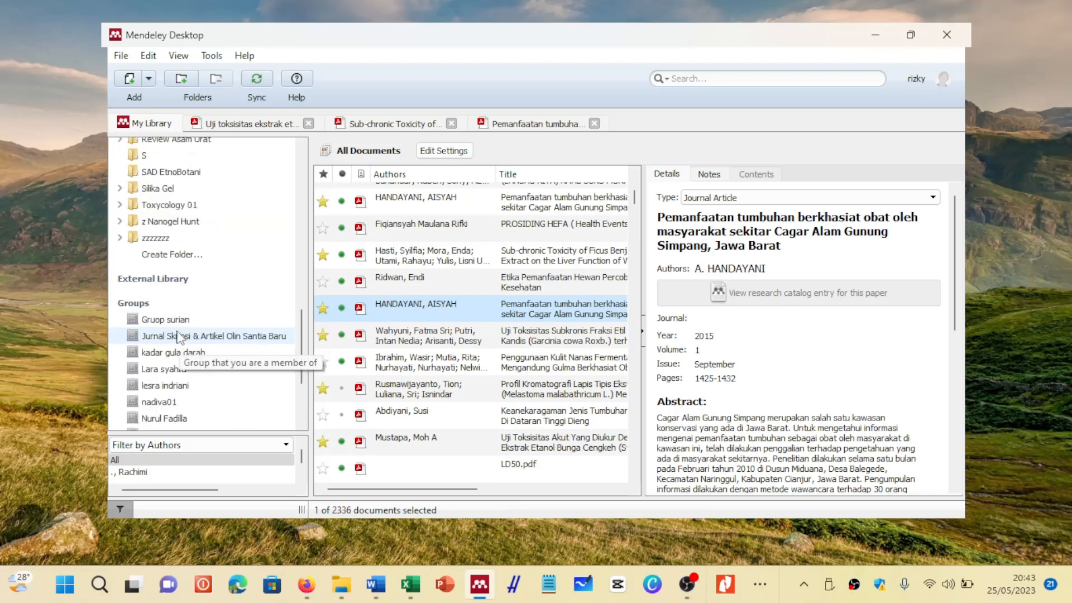
scroll(182, 290, "down", 3)
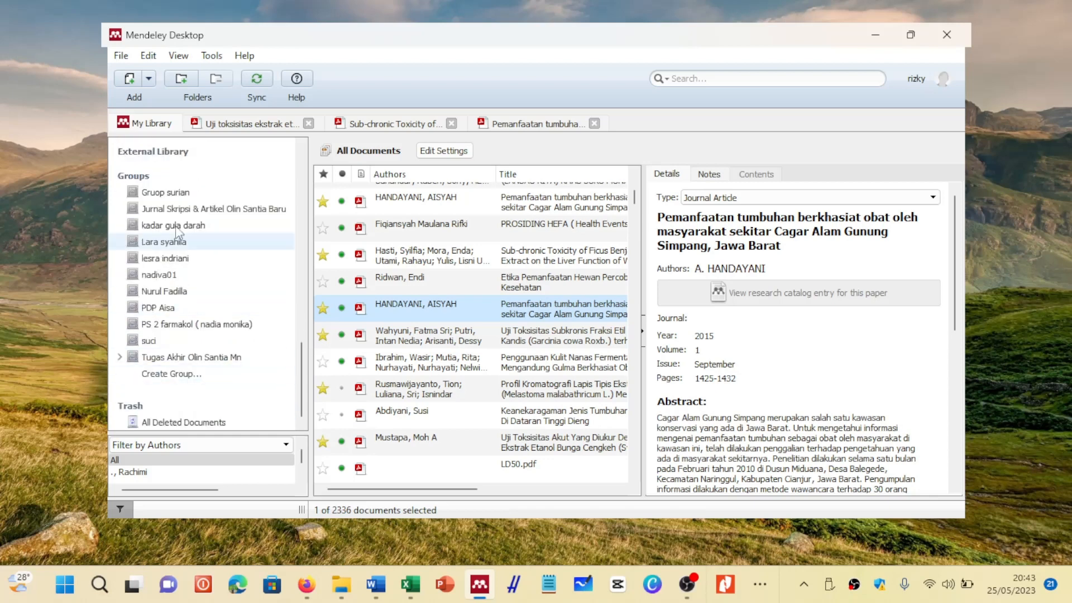
scroll(169, 352, "up", 1)
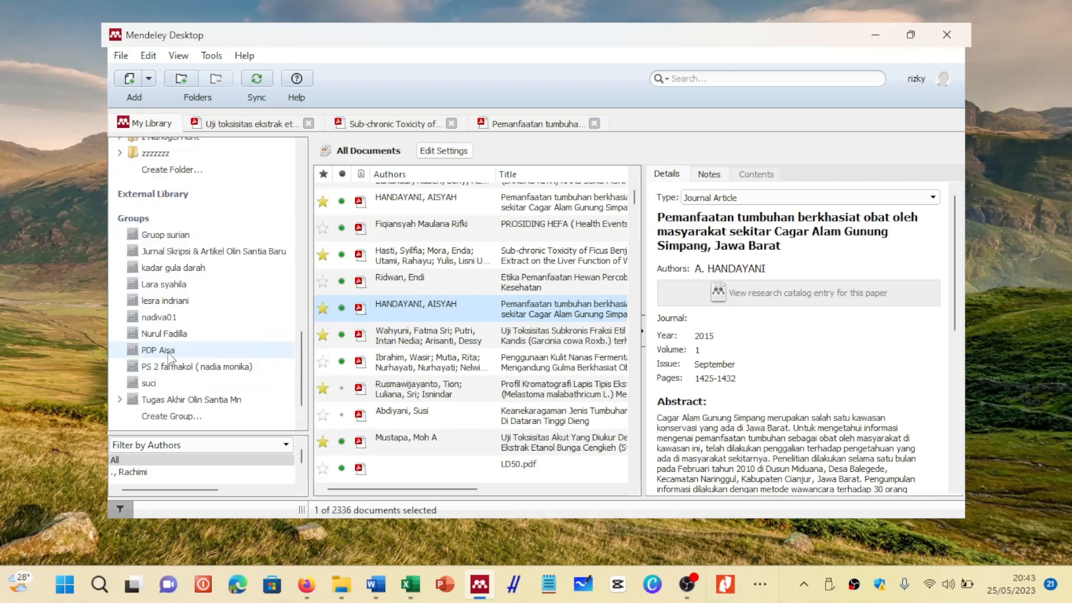
scroll(169, 358, "up", 3)
scroll(169, 360, "up", 10)
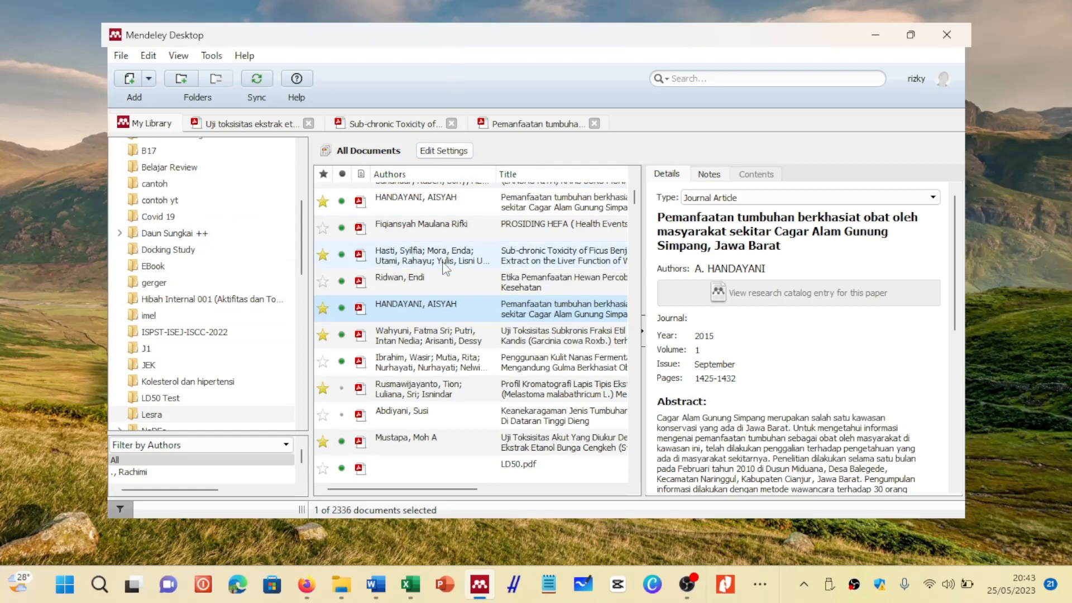
- Examine the details of the "Etika Pemanfaatan Hewan Percobaan" and "Pemanfaatan tumbuhan" references and browse further down the All Documents list
scroll(444, 268, "down", 1)
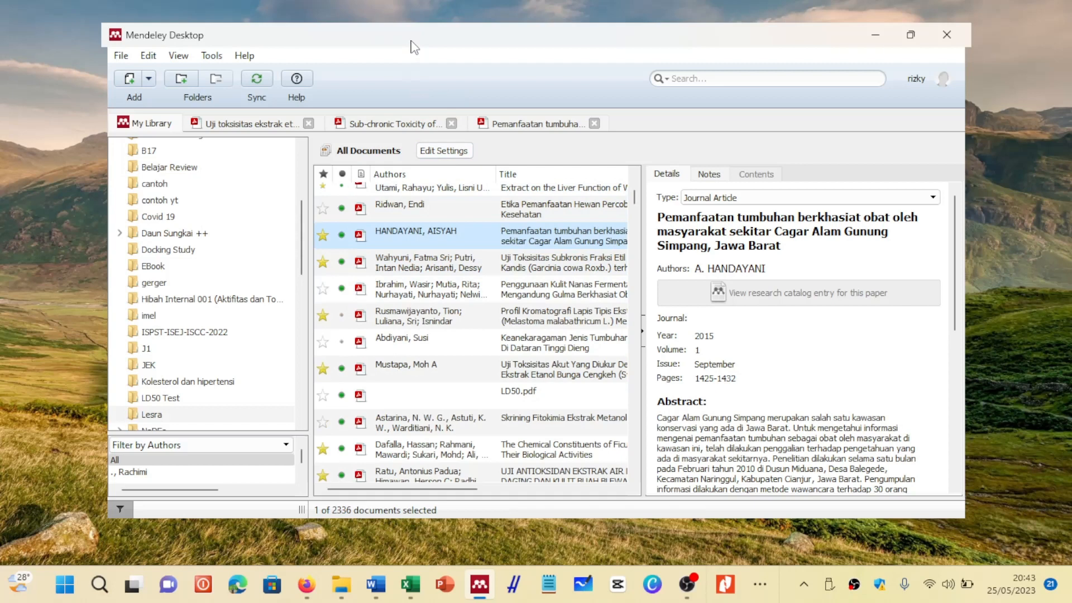
left_click(523, 217)
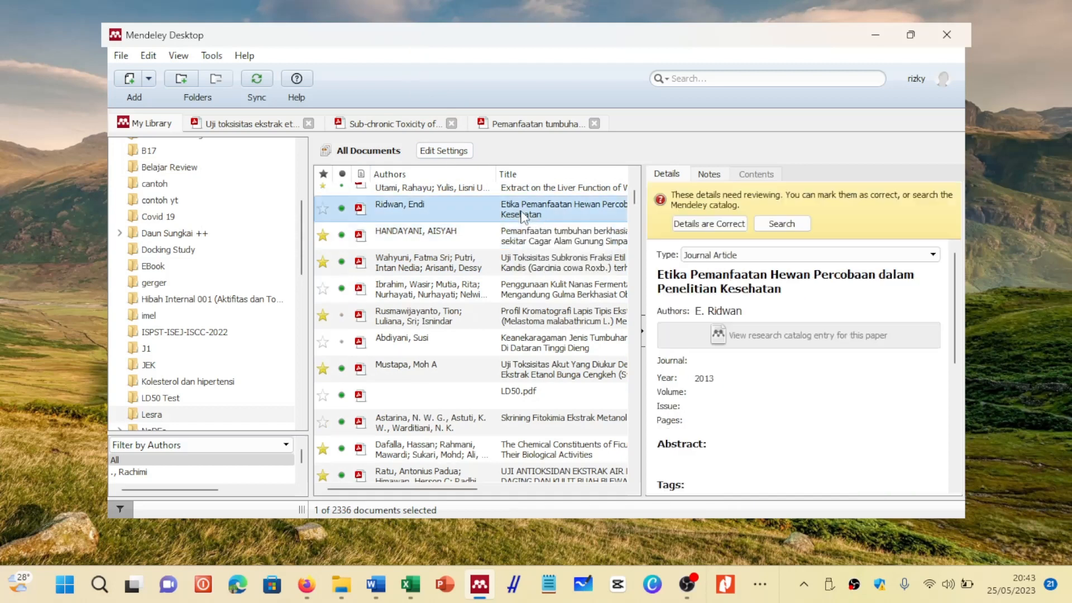
left_click(433, 239)
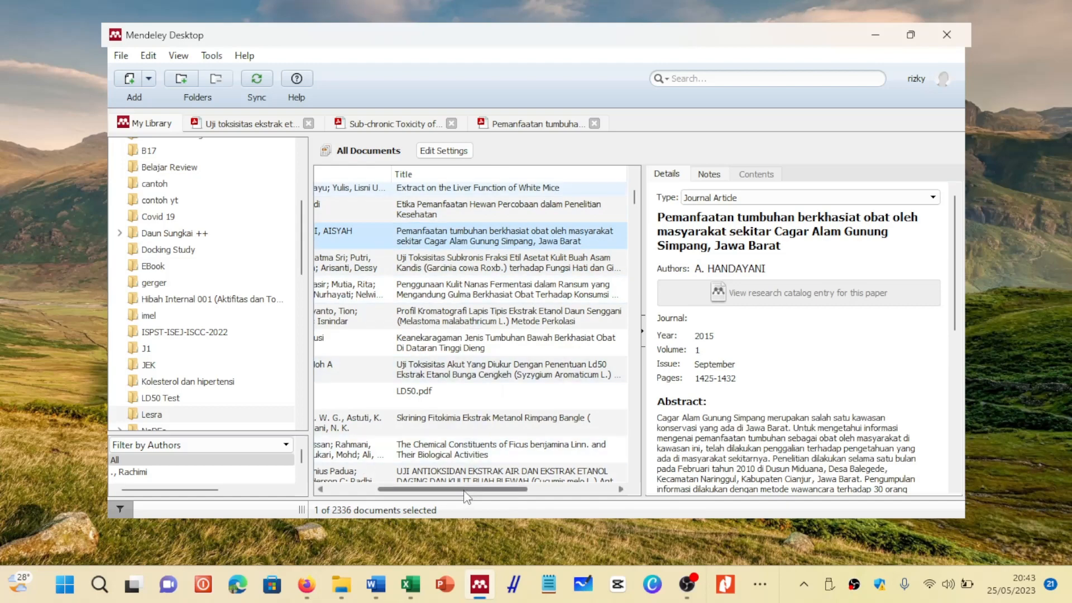
left_click_drag(466, 490, 384, 498)
scroll(425, 360, "down", 20)
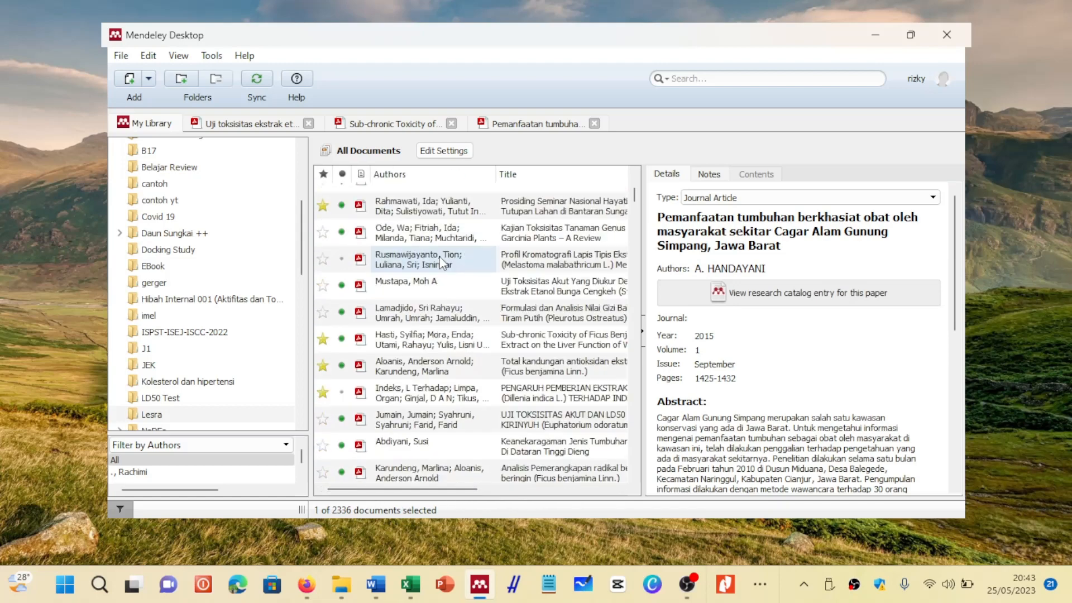
scroll(441, 259, "down", 5)
scroll(441, 259, "up", 1)
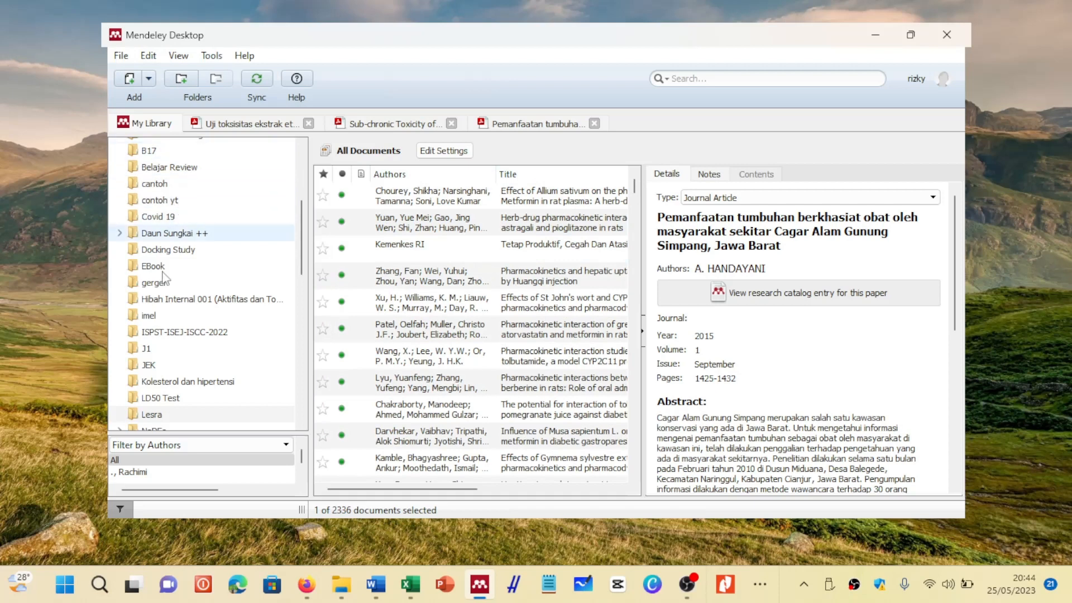
- Create a new library folder named "lagi latihan"
scroll(163, 280, "down", 8)
left_click(177, 382)
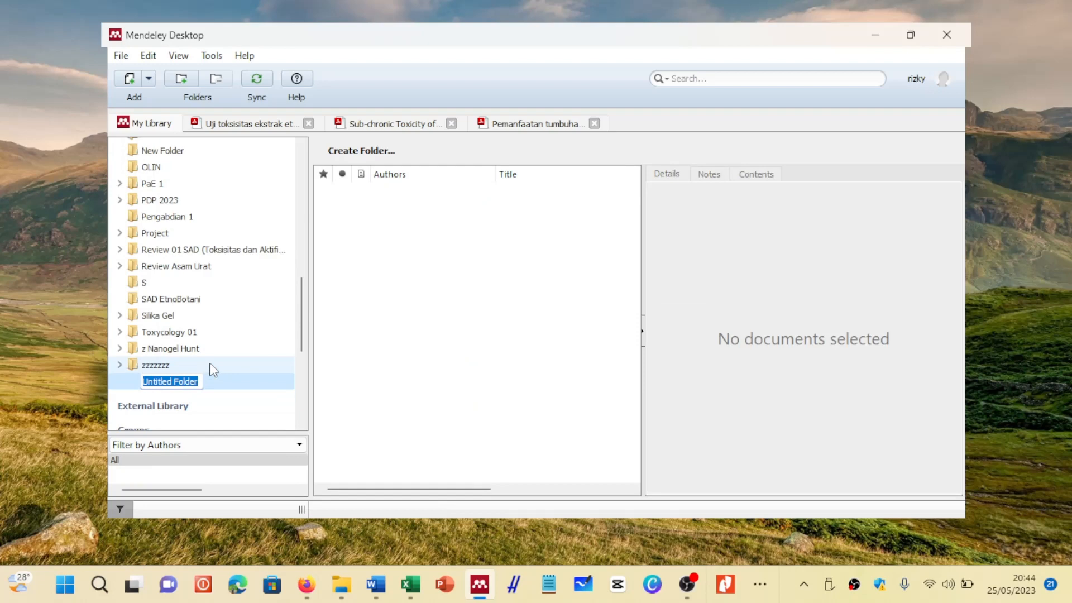
type("lagi")
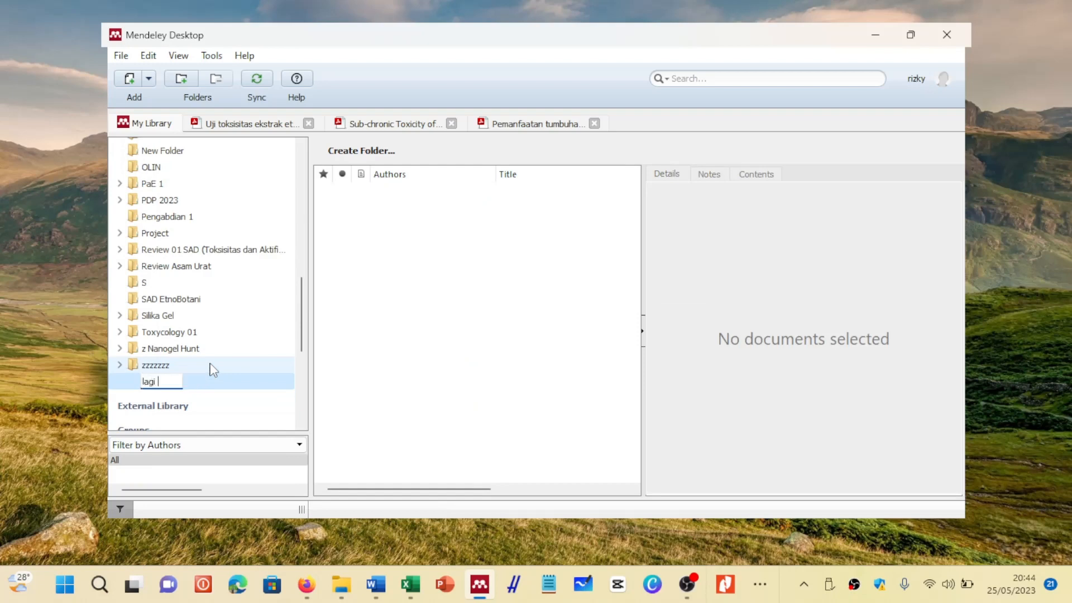
type(" latihan")
key("Return")
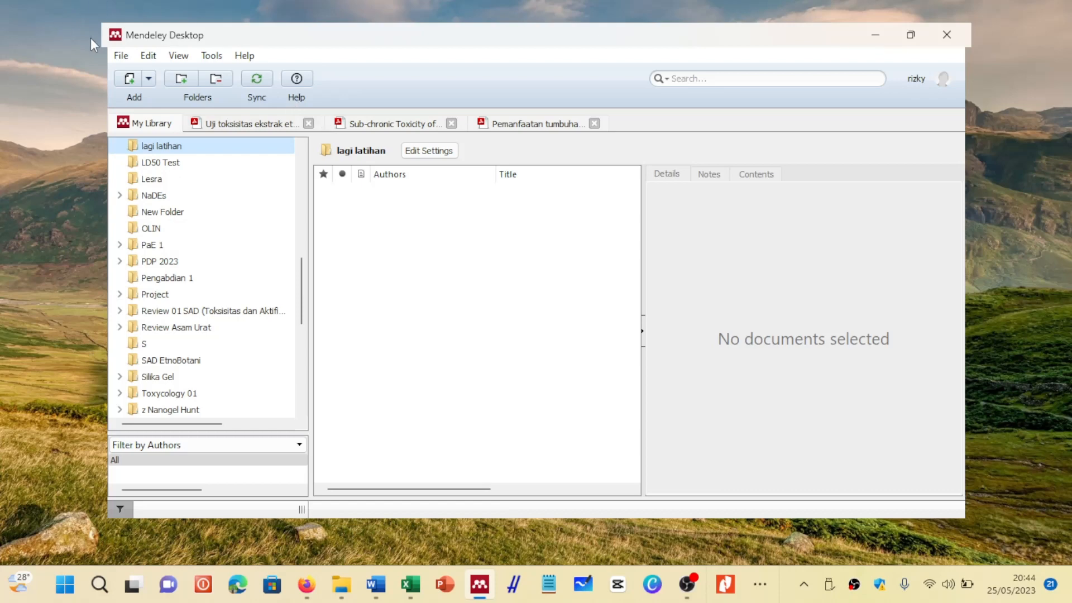
- Add the file 159-277-1-SM from the "sitasi tambahan" folder to the "lagi latihan" folder
left_click(121, 56)
left_click(125, 59)
left_click(123, 57)
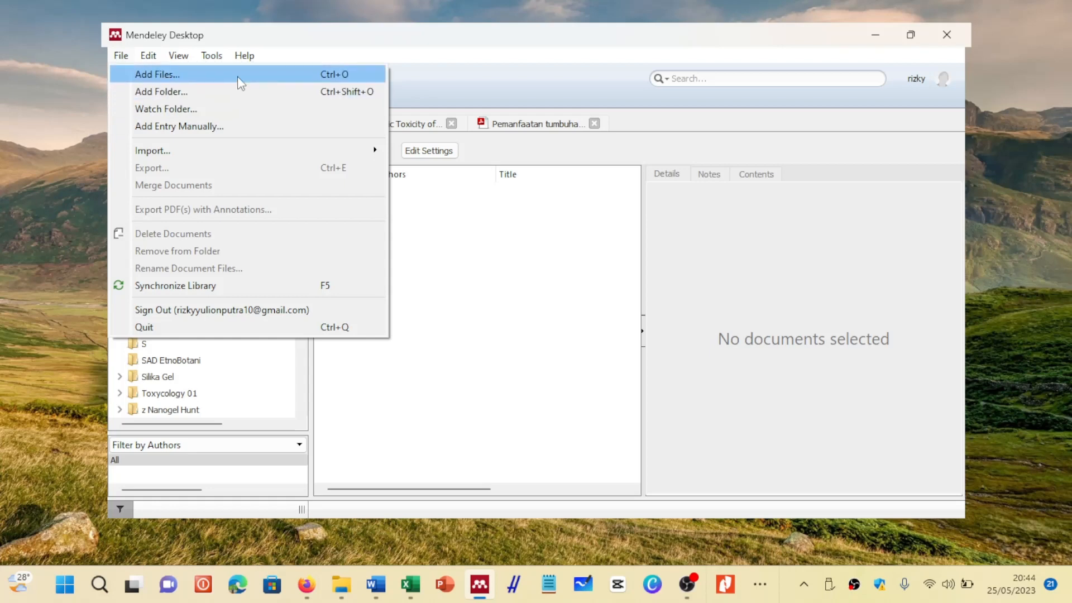
left_click(172, 76)
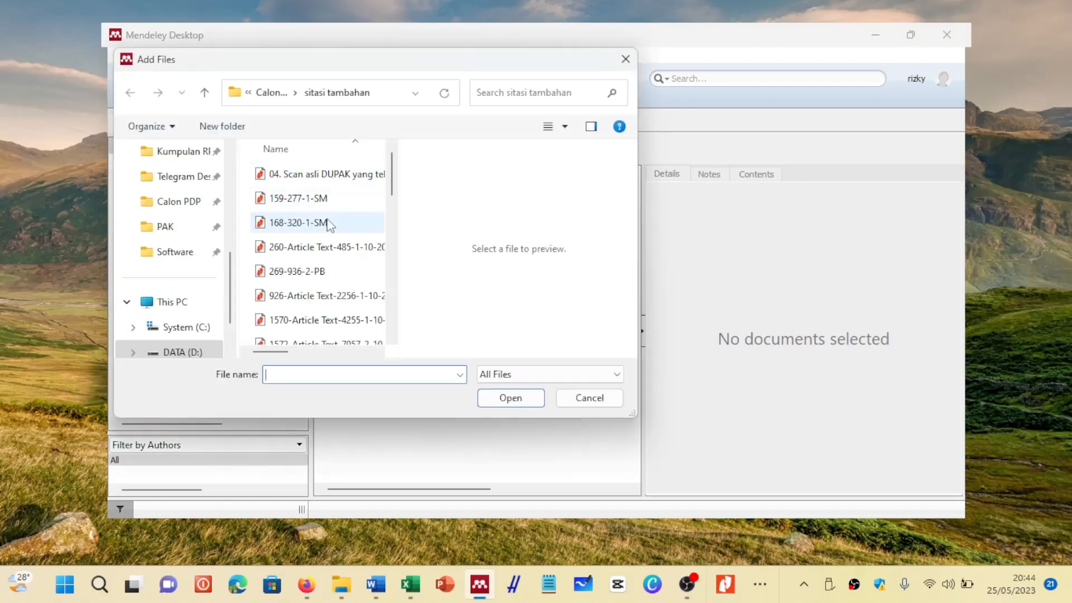
scroll(330, 225, "down", 10)
scroll(329, 226, "up", 10)
left_click(324, 202)
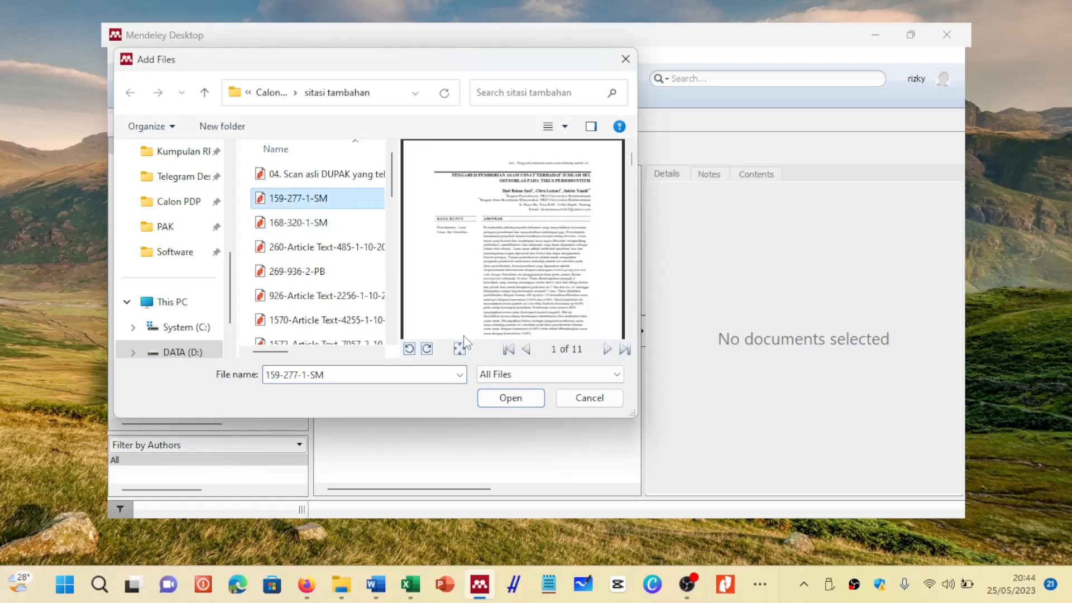
left_click(512, 399)
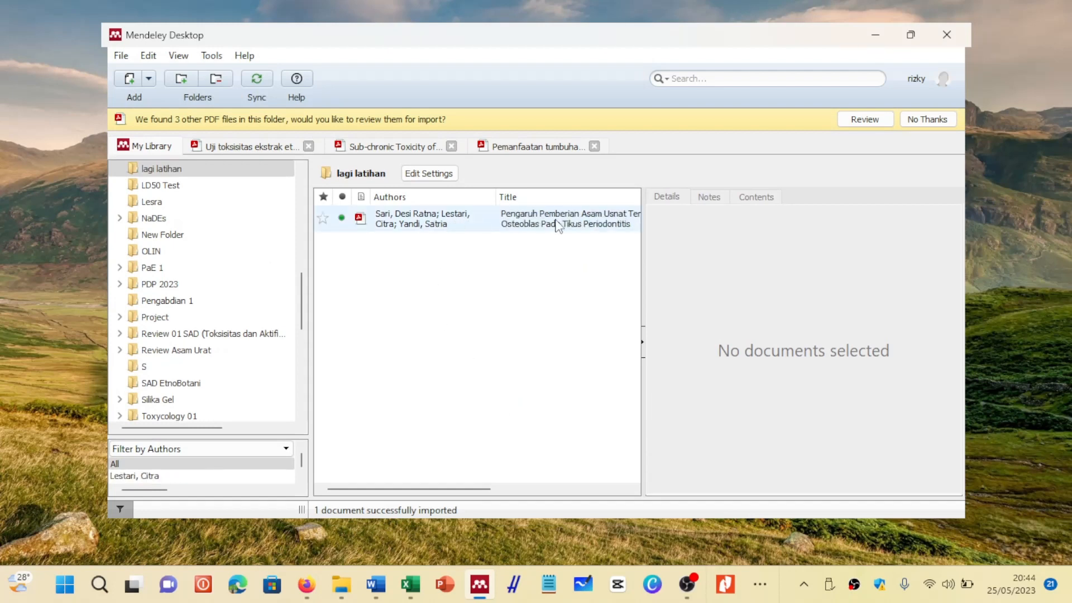
- Open the imported "Pengaruh Pemberian Asam Usnat" article's PDF, decline reviewing the other PDF files and maximize the window
left_click(558, 224)
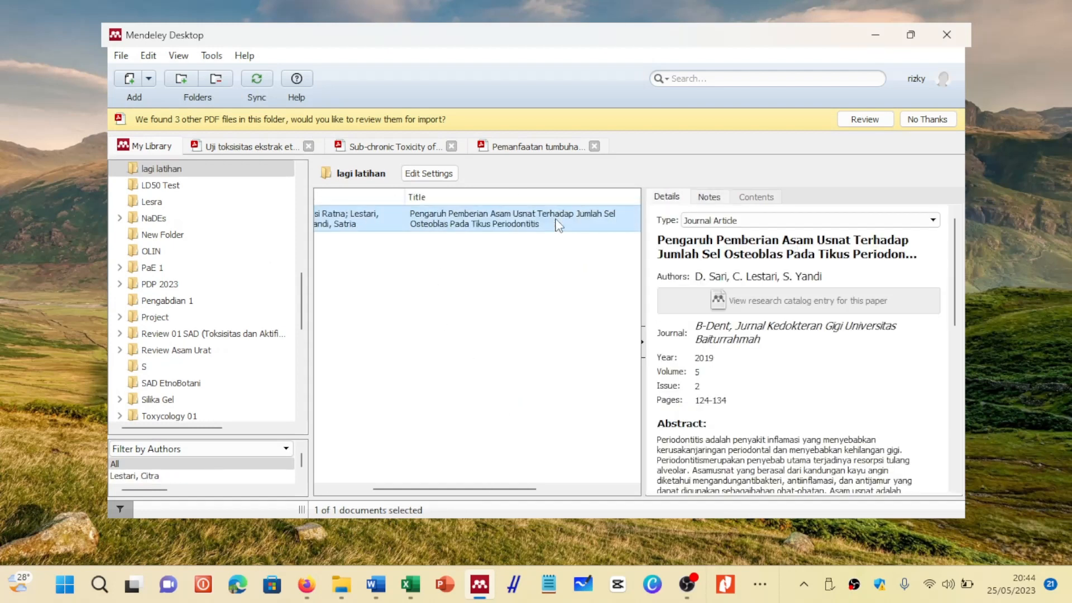
double_click(403, 225)
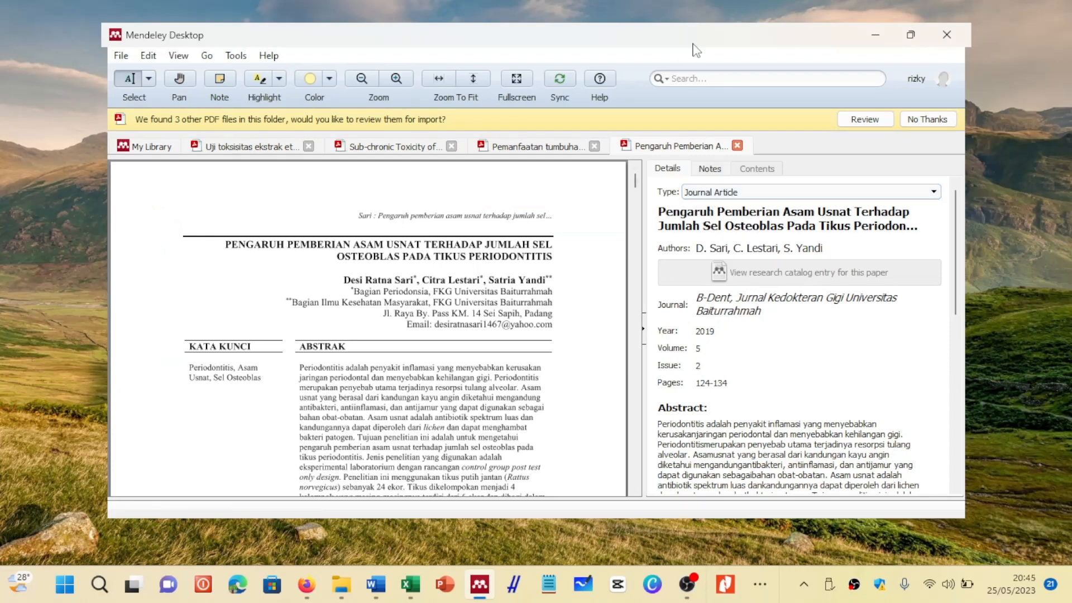
left_click(924, 119)
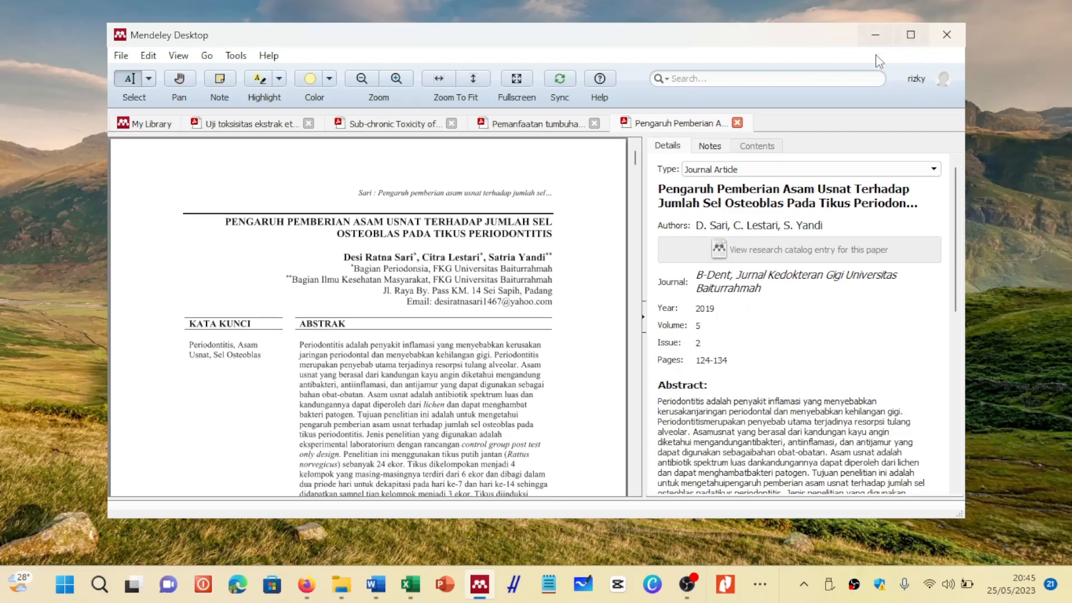
left_click(911, 35)
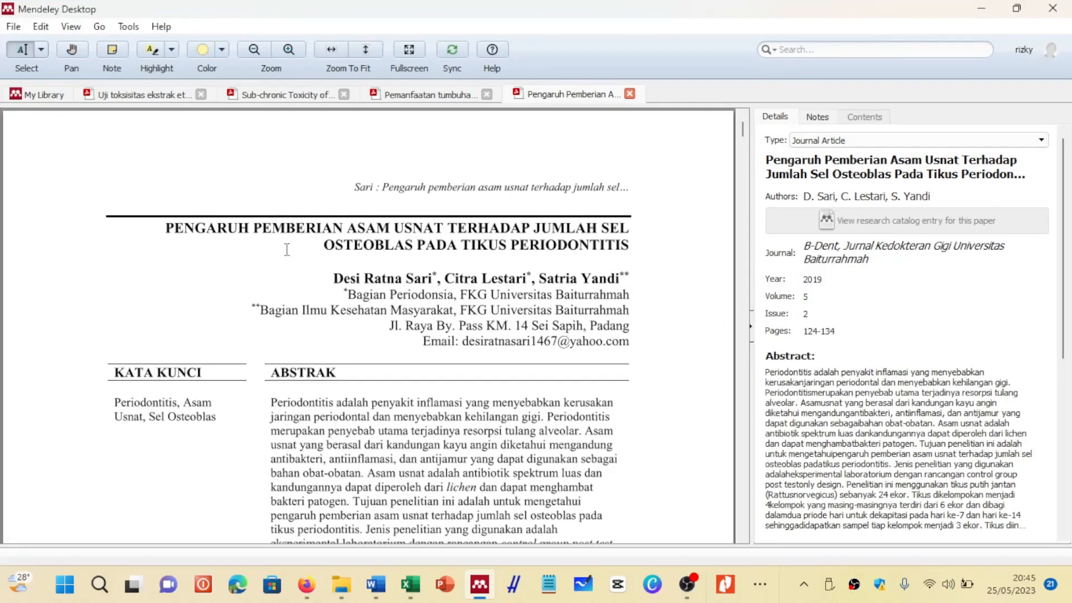
- Compare the reference's title, authors and publication details with the article's first page and the journal header on page 2
left_click(825, 171)
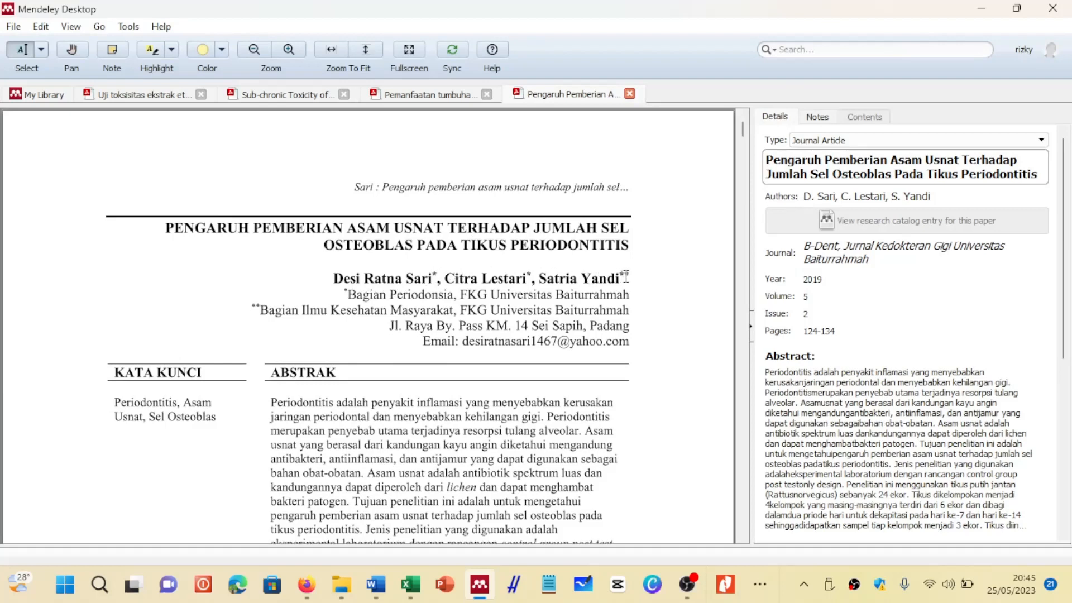
left_click(900, 195)
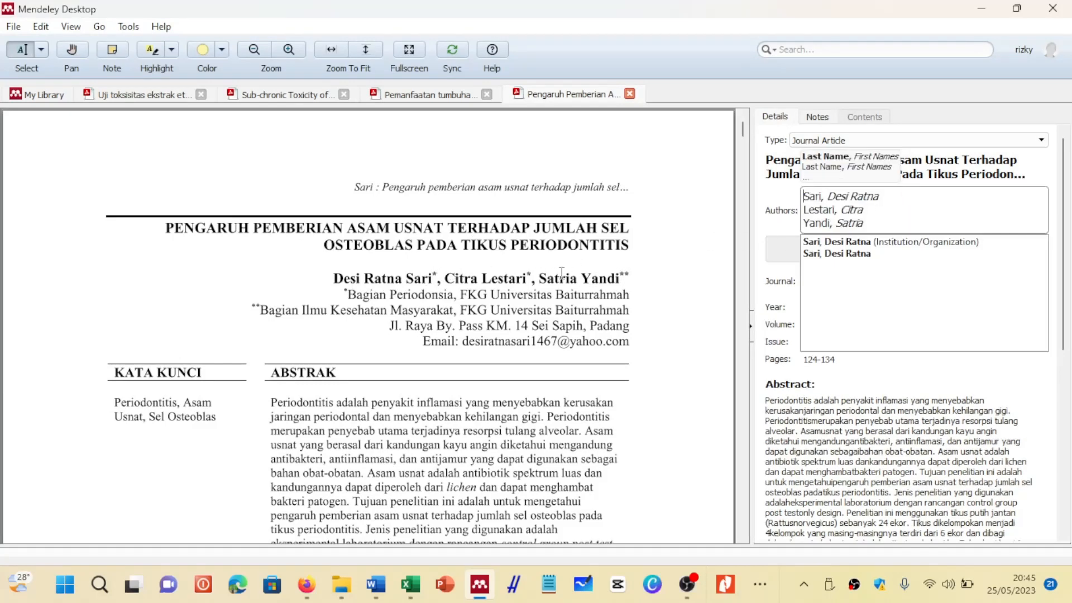
left_click(557, 319)
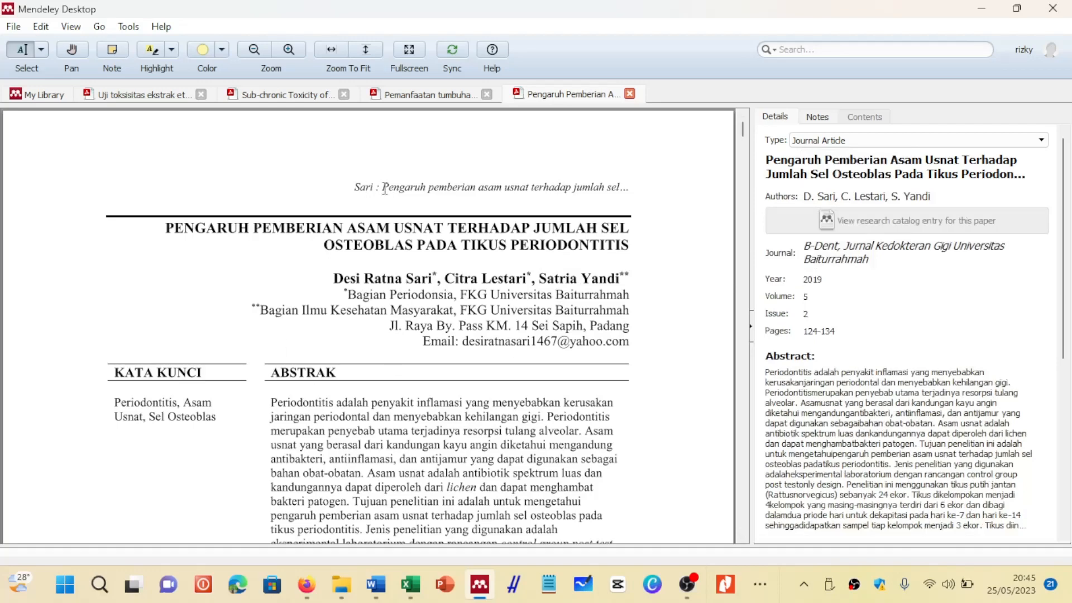
scroll(385, 188, "down", 15)
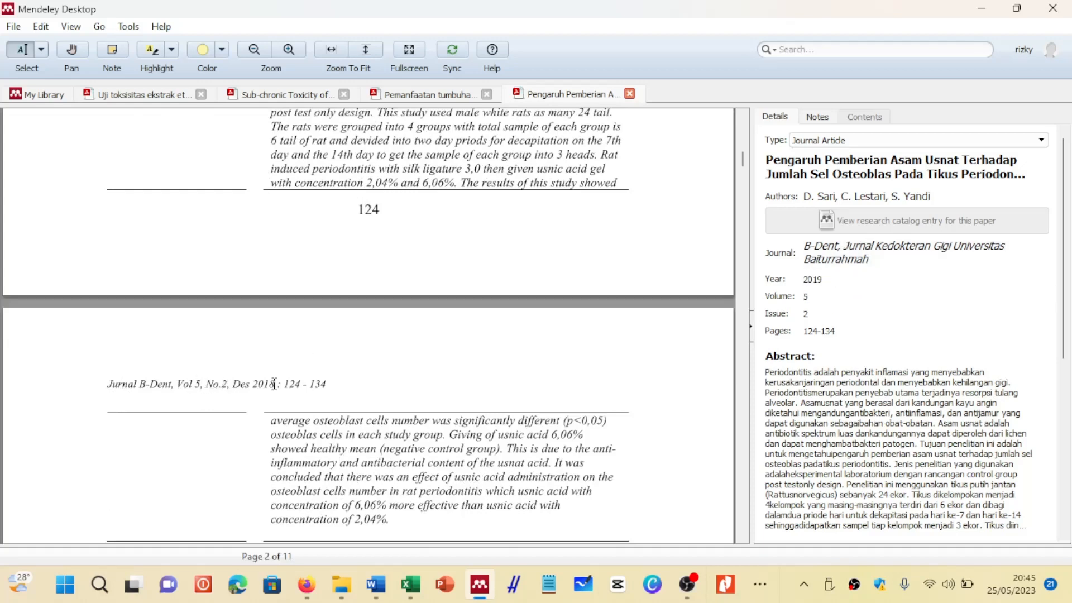
- Set the reference's publication year to 2018 and look up its details by the DOI 10.33854/jbd.v5i2.159
left_click(836, 280)
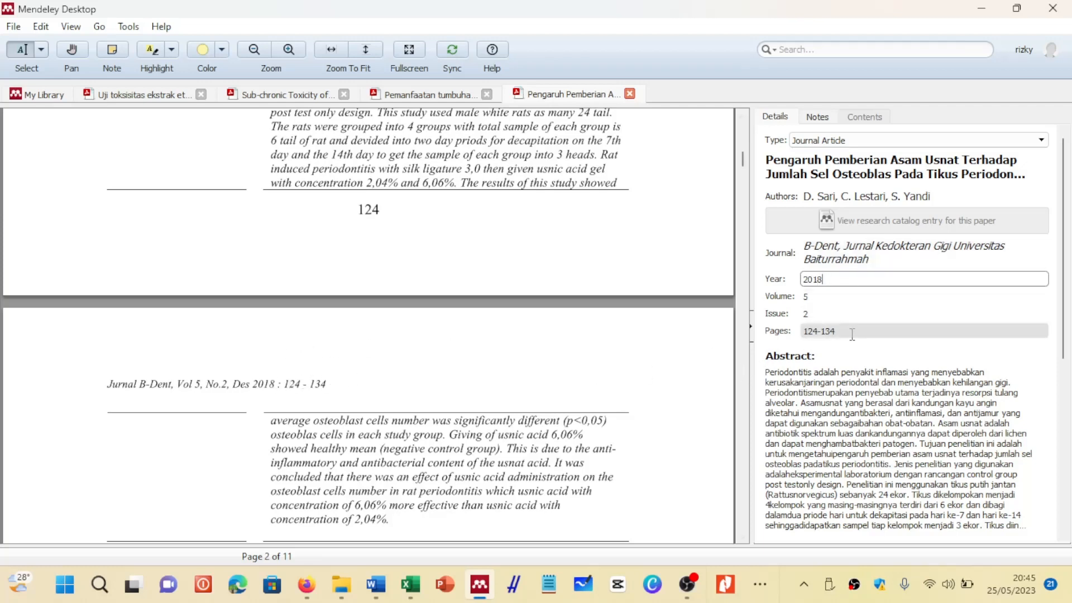
left_click(834, 337)
scroll(847, 406, "down", 5)
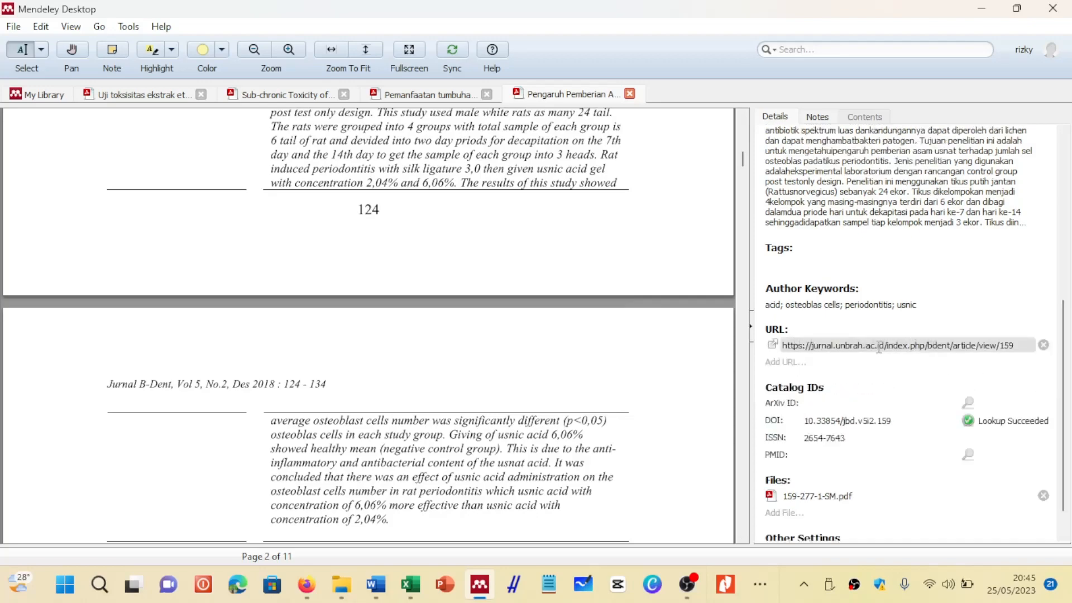
- Check the updated reference against the PDF's first page and page 2 journal header, and correct the year to 2018
scroll(402, 253, "up", 15)
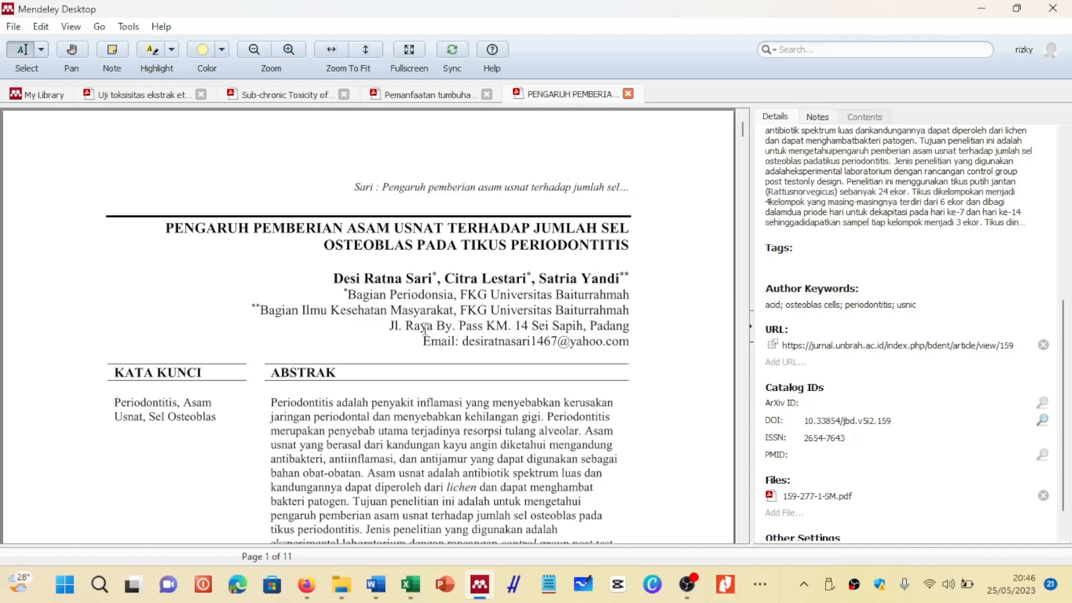
scroll(438, 391, "down", 10)
scroll(943, 287, "up", 5)
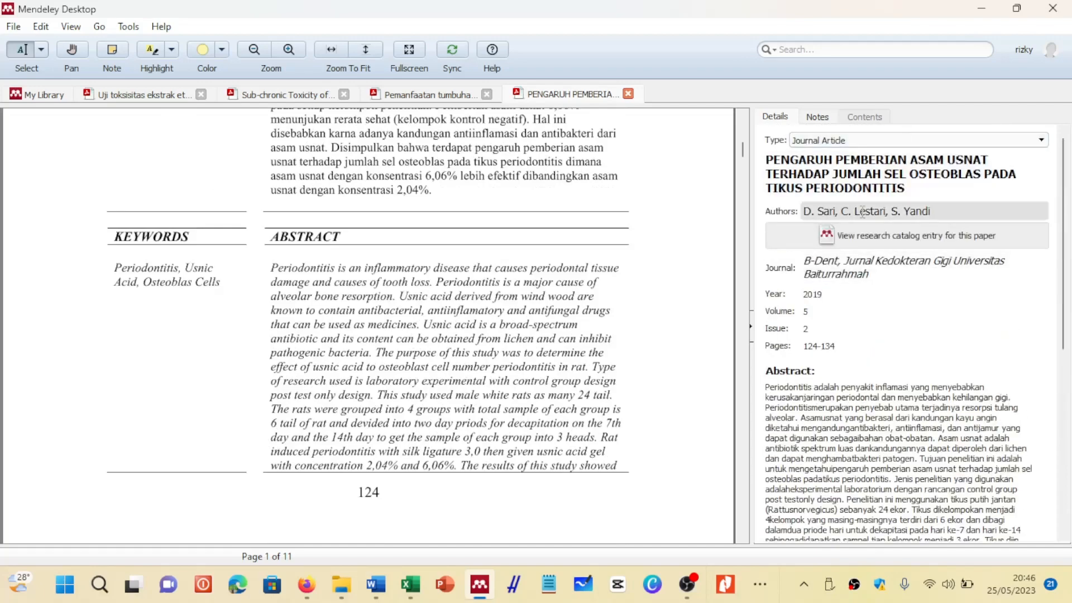
scroll(514, 270, "up", 8)
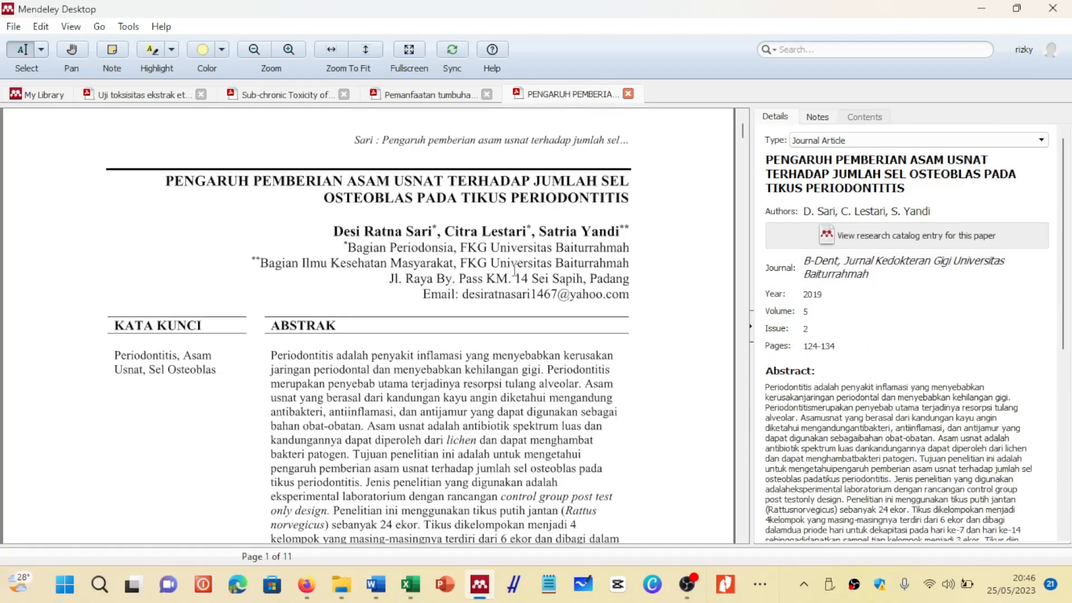
scroll(502, 292, "down", 4)
scroll(501, 293, "down", 8)
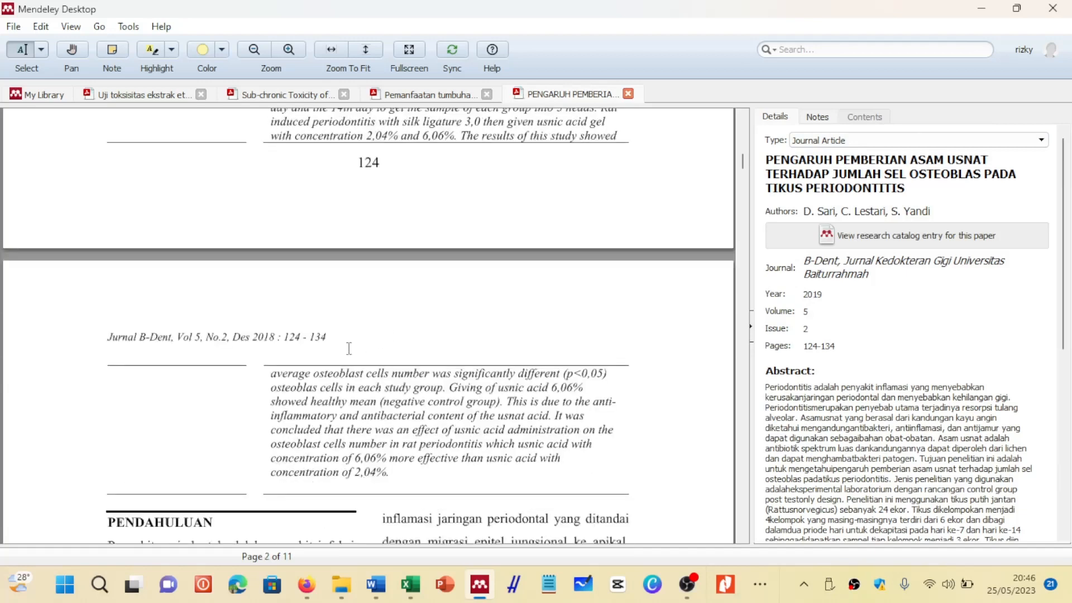
left_click(838, 296)
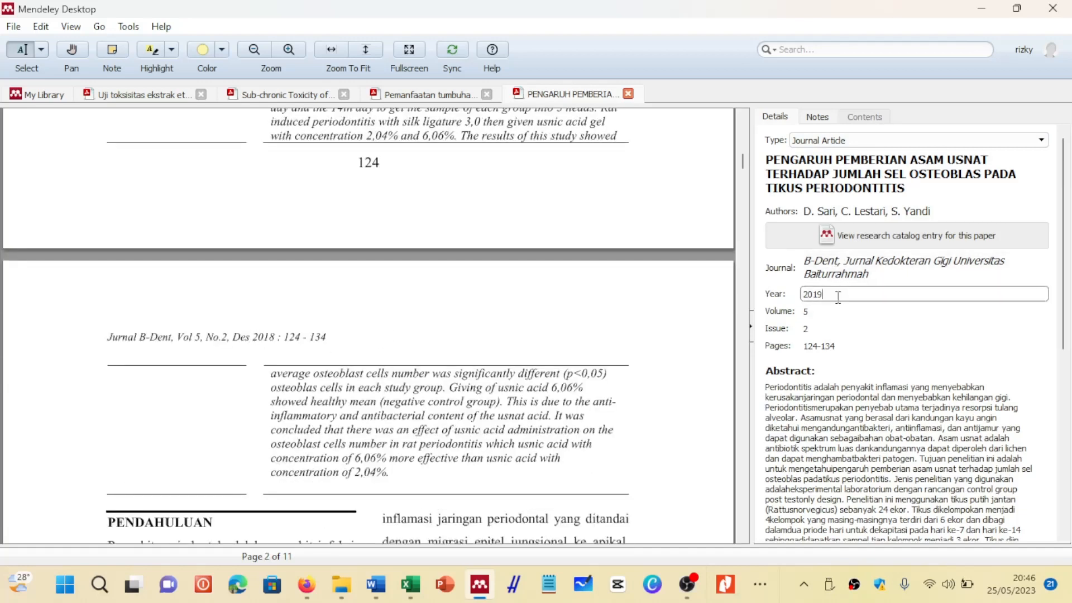
type("8")
key("Return")
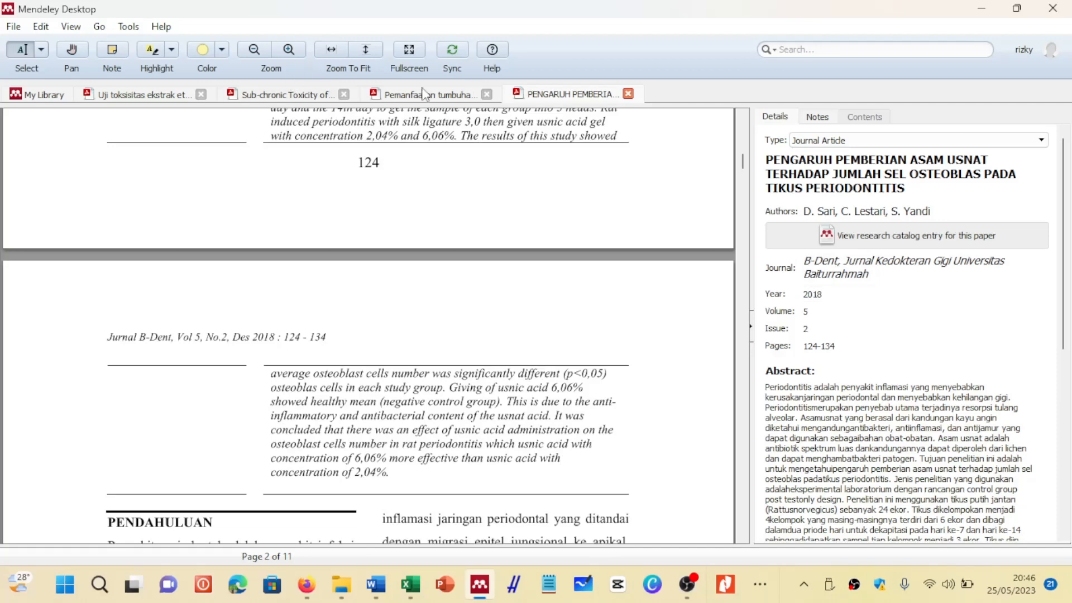
- Return to the library, select the article in the "lagi latihan" folder and highlight its full title in the reference details
left_click(44, 95)
left_click(491, 289)
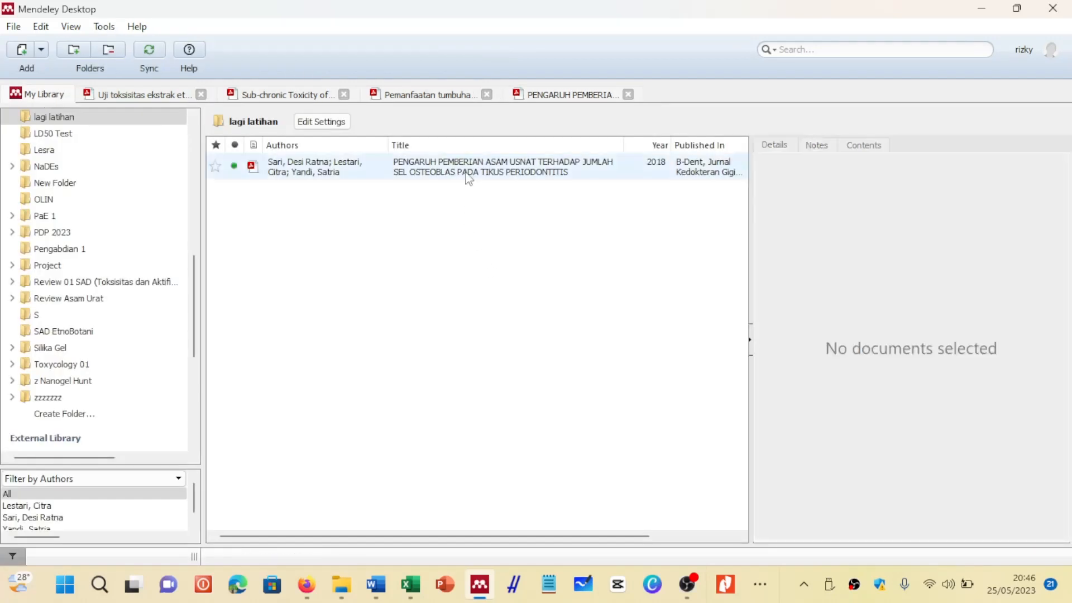
left_click(468, 178)
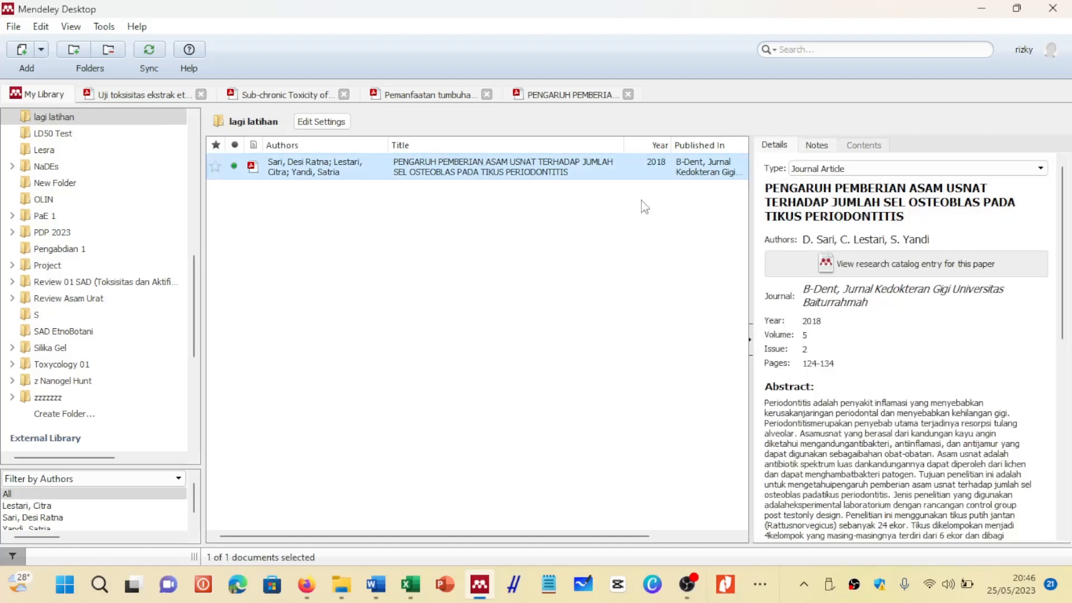
left_click(860, 203)
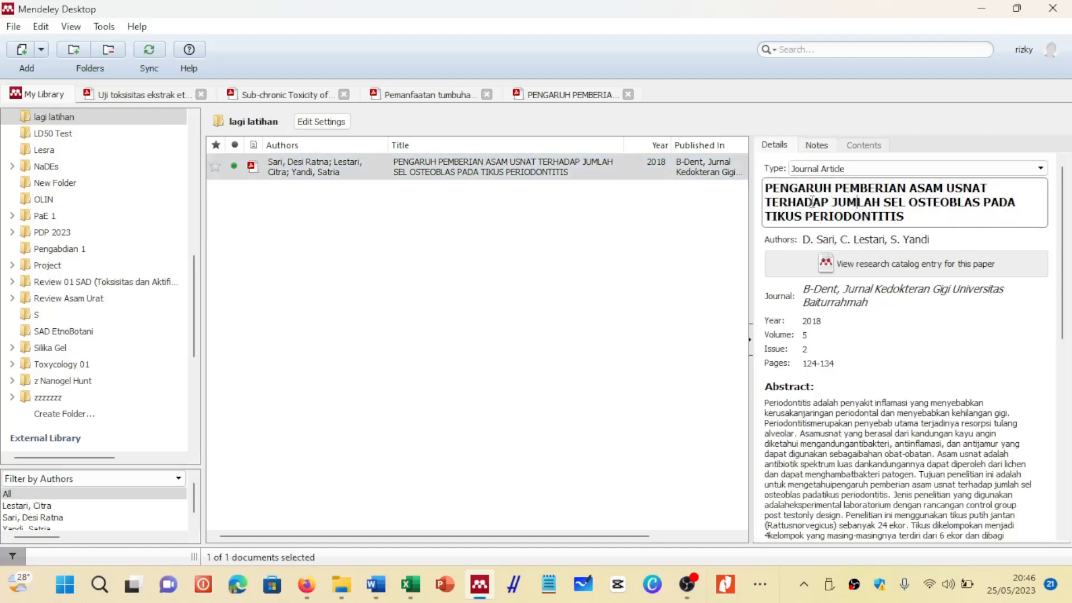
left_click_drag(926, 217, 765, 187)
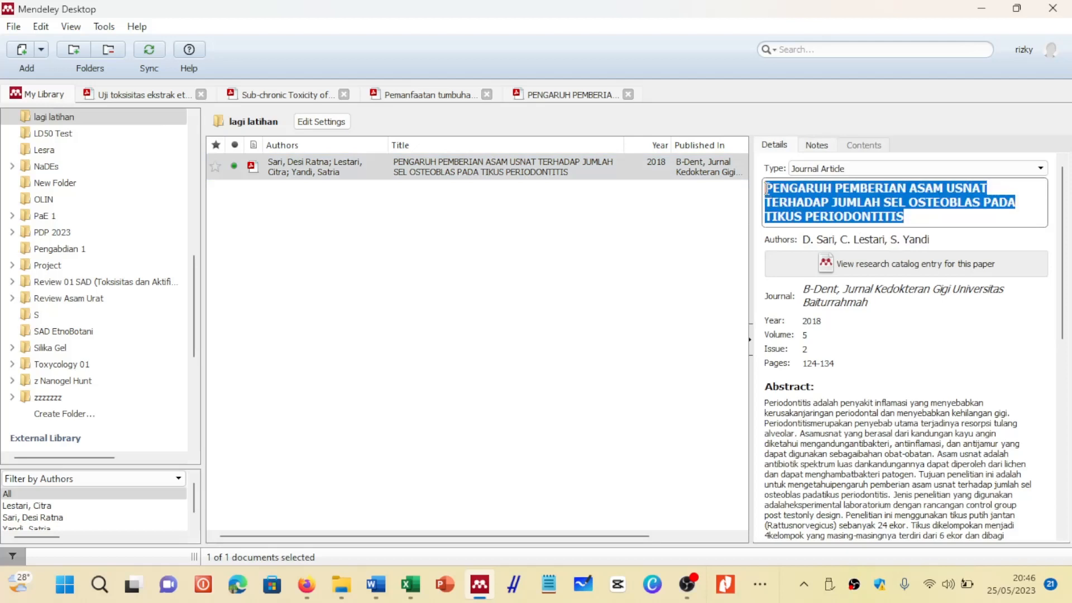
right_click(809, 206)
left_click(843, 273)
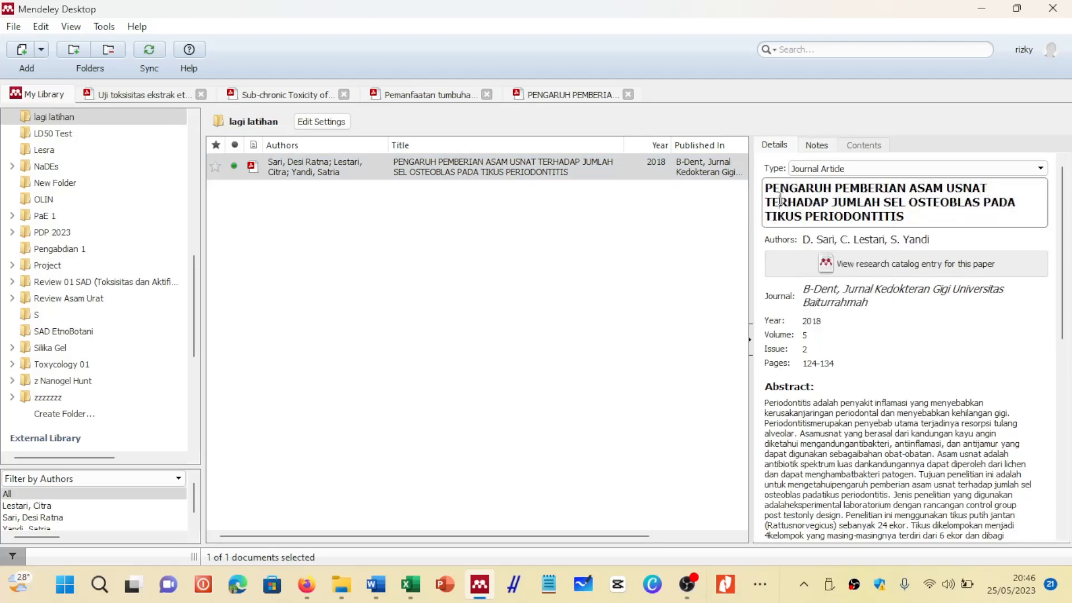
left_click_drag(911, 215, 748, 178)
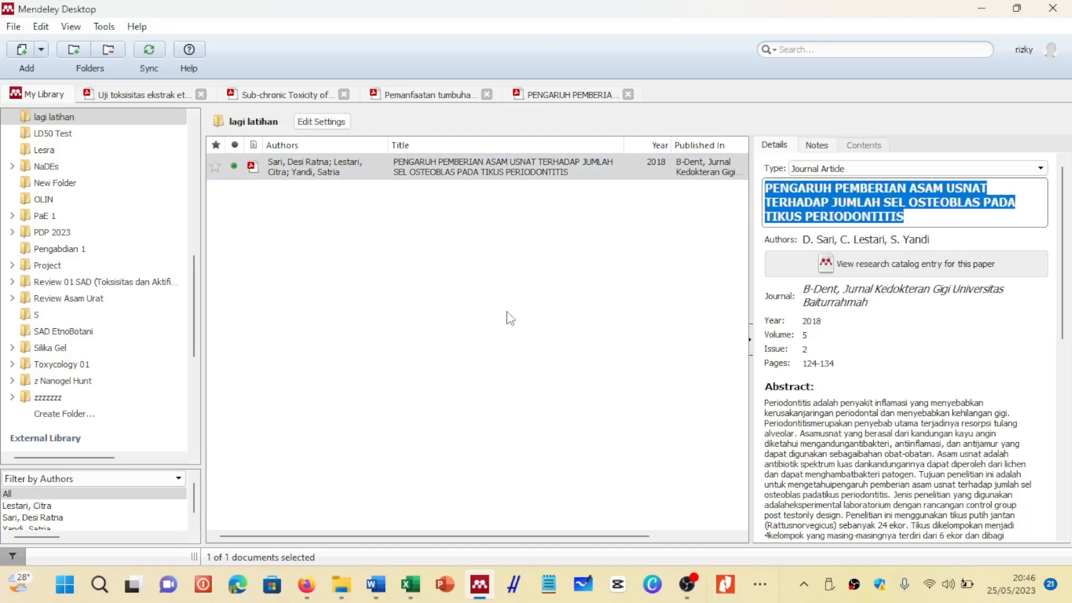
- Reopen the article's PDF and highlight the title printed on its first page to compare it with the reference's title
left_click(460, 167)
double_click(483, 173)
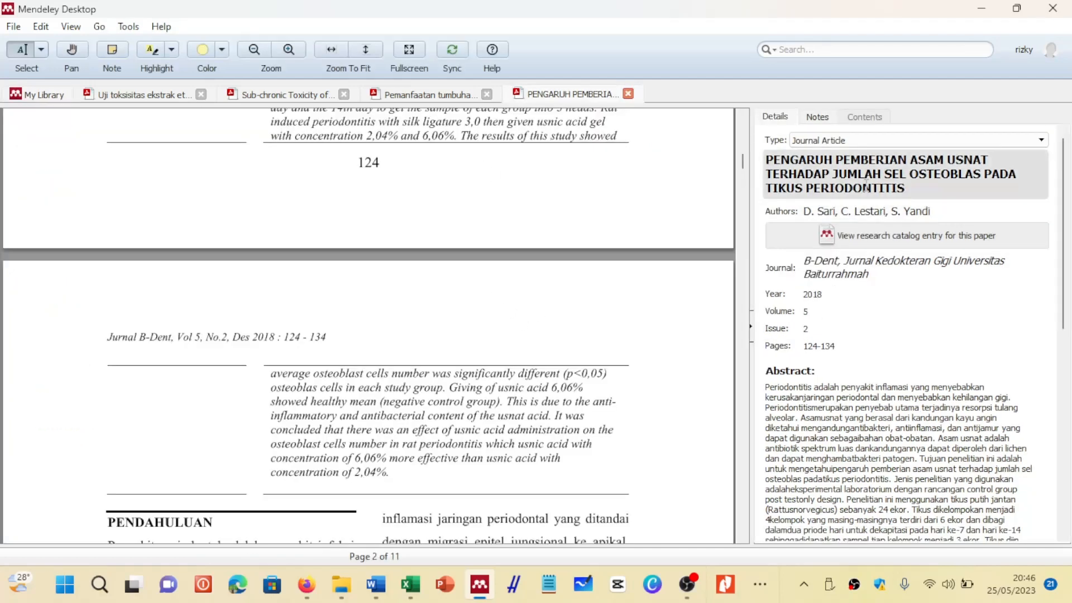
scroll(214, 378, "up", 10)
scroll(214, 378, "up", 5)
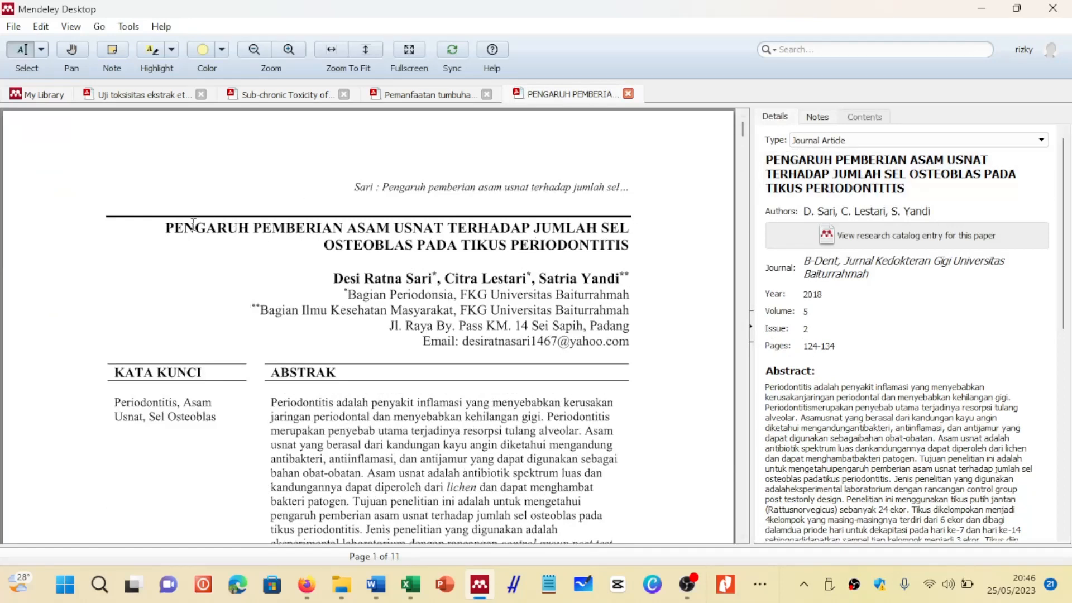
mouse_move(165, 228)
left_mouse_down()
mouse_move(548, 241)
mouse_move(218, 240)
mouse_move(169, 228)
left_mouse_up()
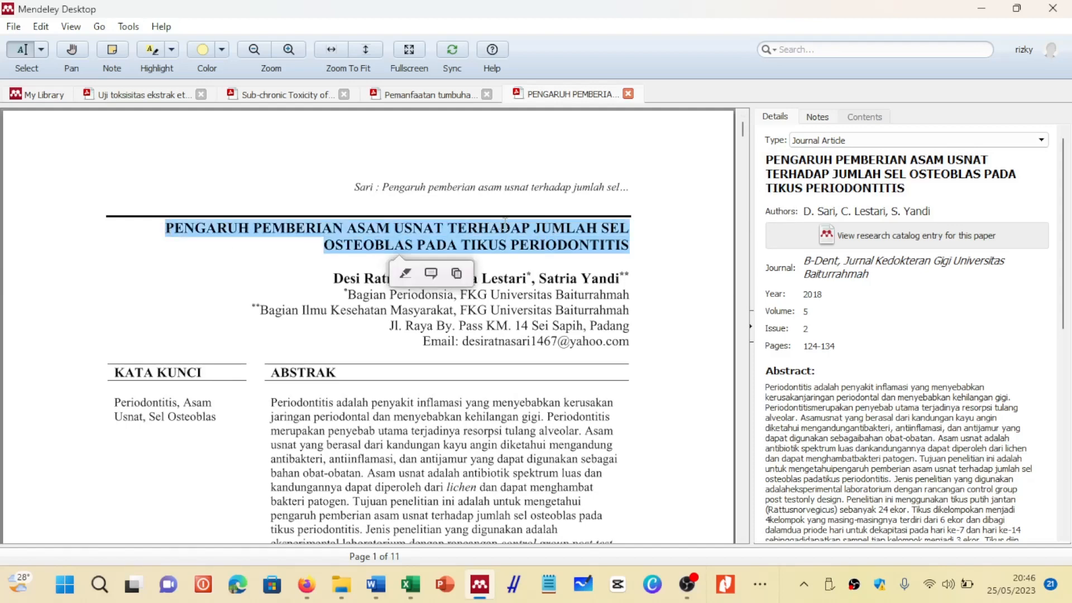
left_click(534, 235)
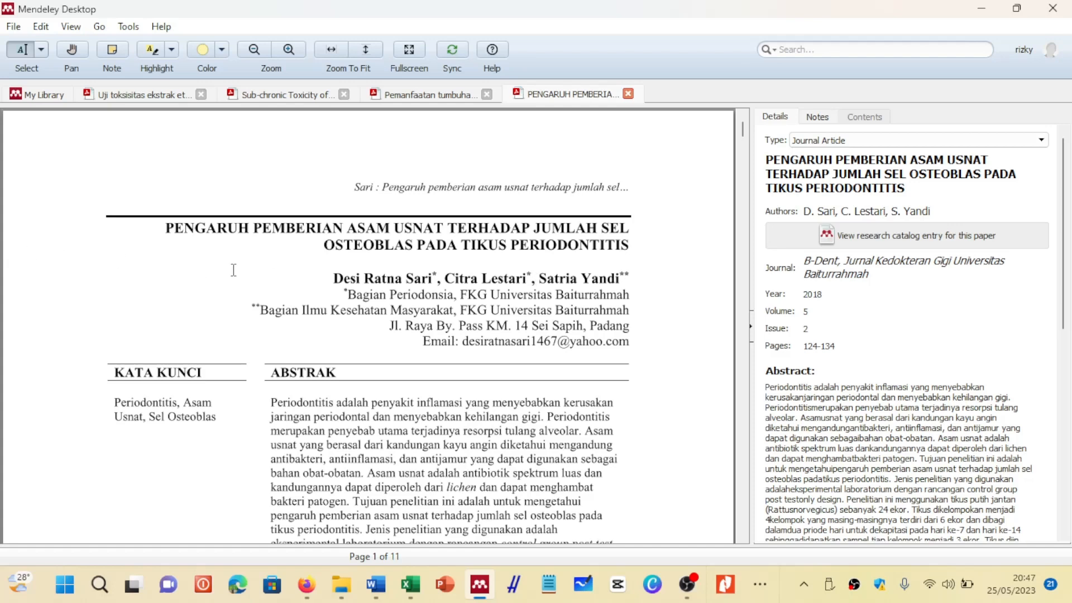
- Return to the library, deselect the article and close the open "Uji toksisitas ekstrak" PDF
left_click(41, 99)
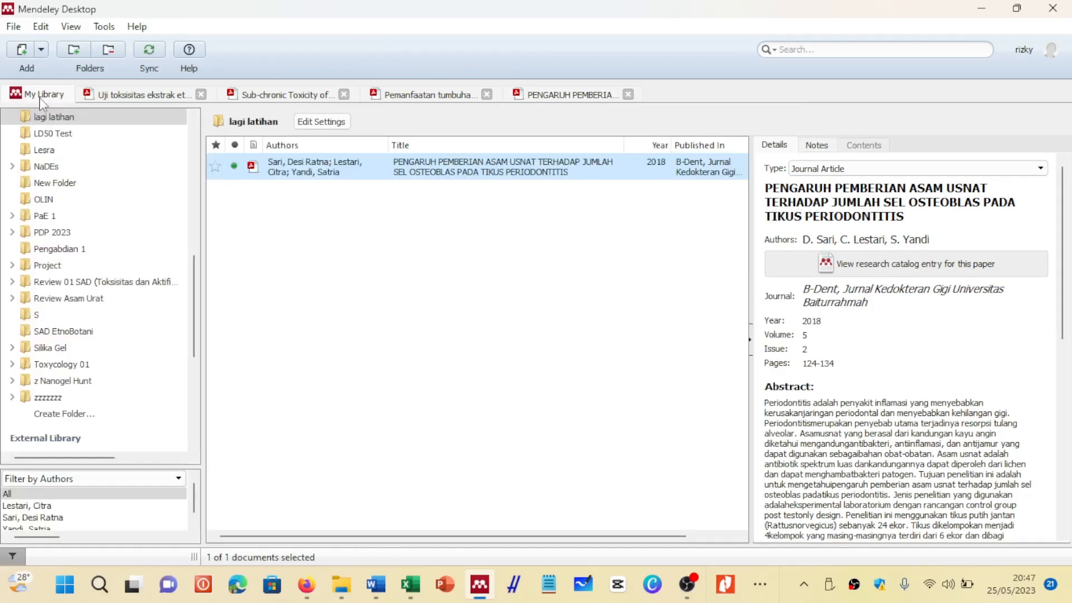
left_click(505, 289)
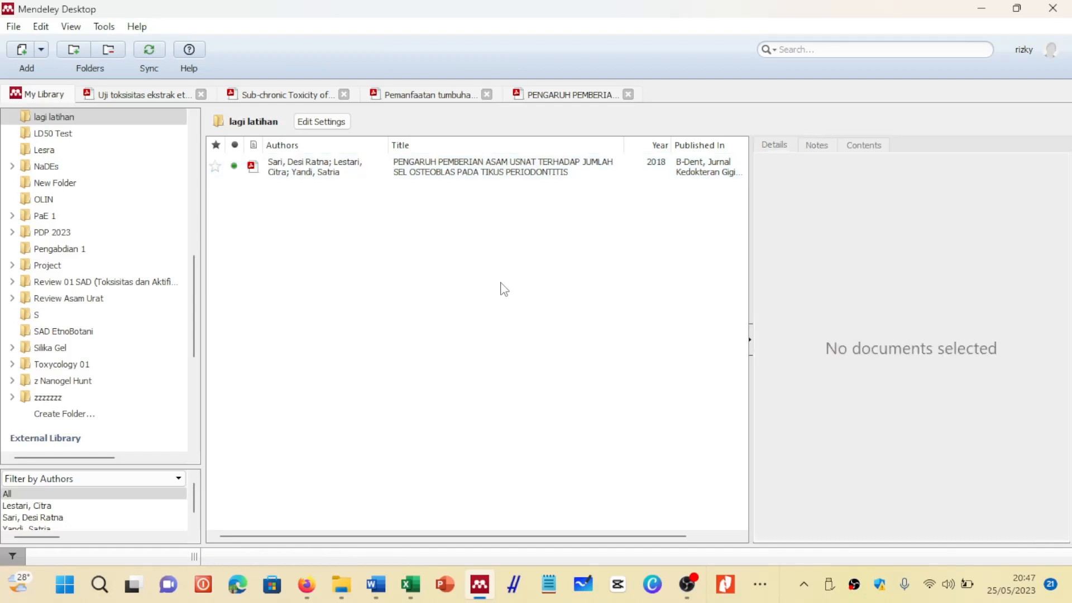
left_click(201, 94)
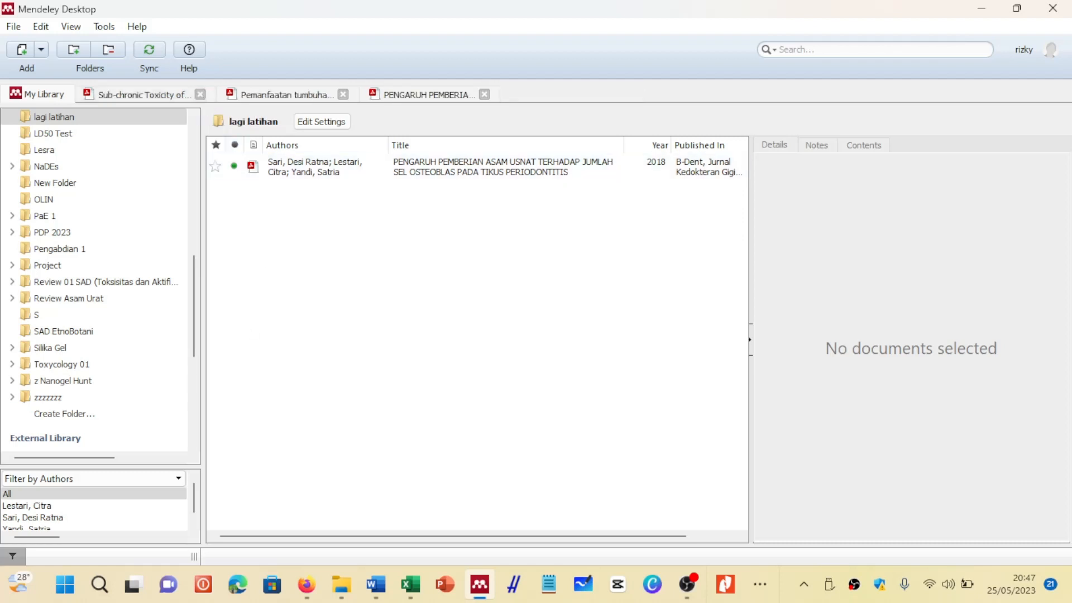